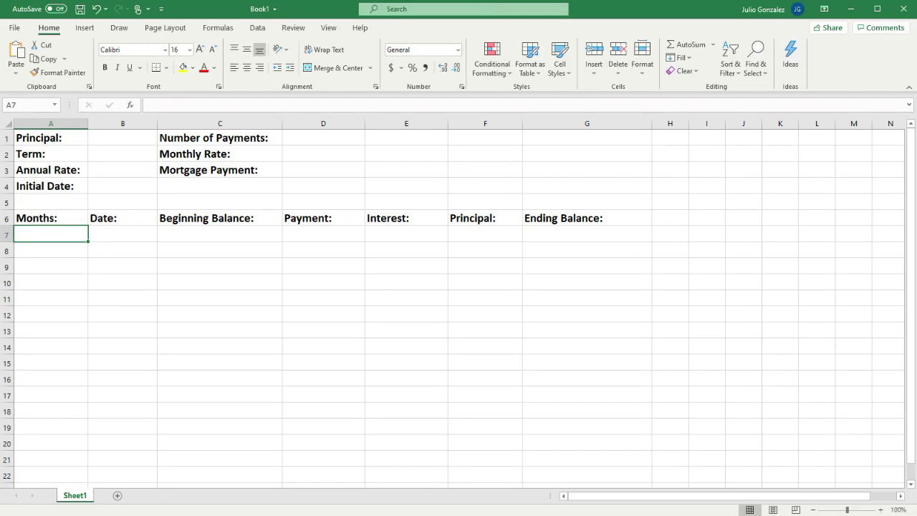
Enter a principal of $300,000 in B1 and a term of 30 in B2.
left_click(123, 139)
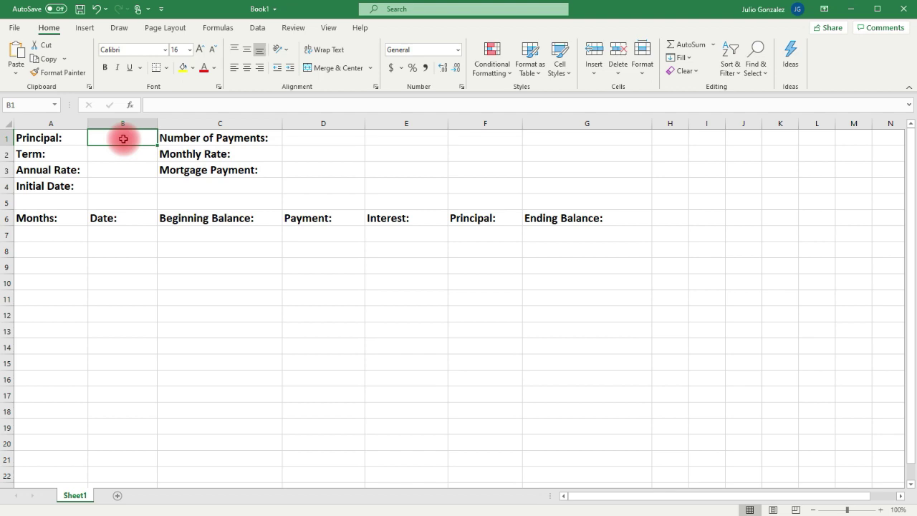
type("$300")
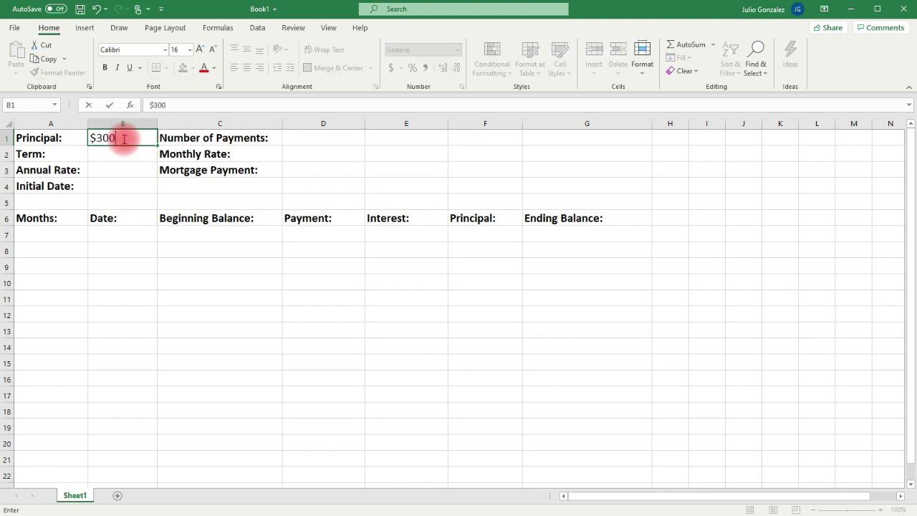
type(",000")
key("Return")
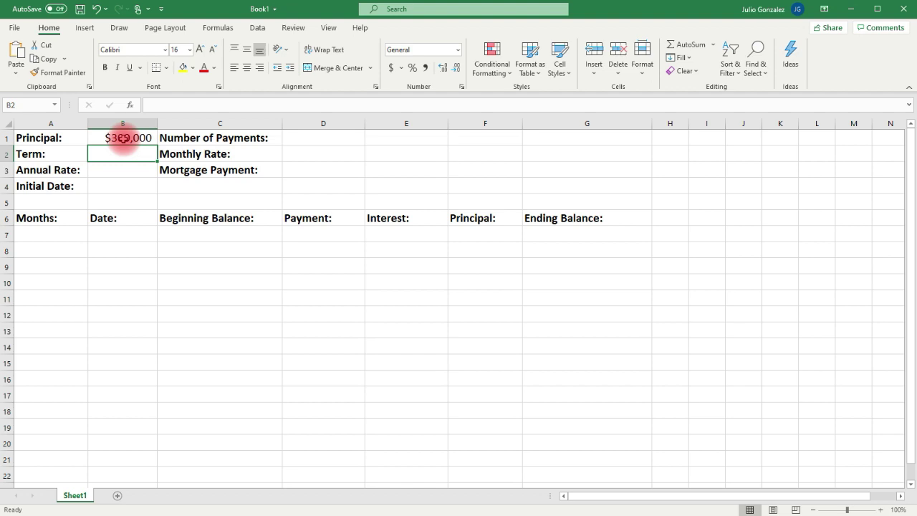
type("30")
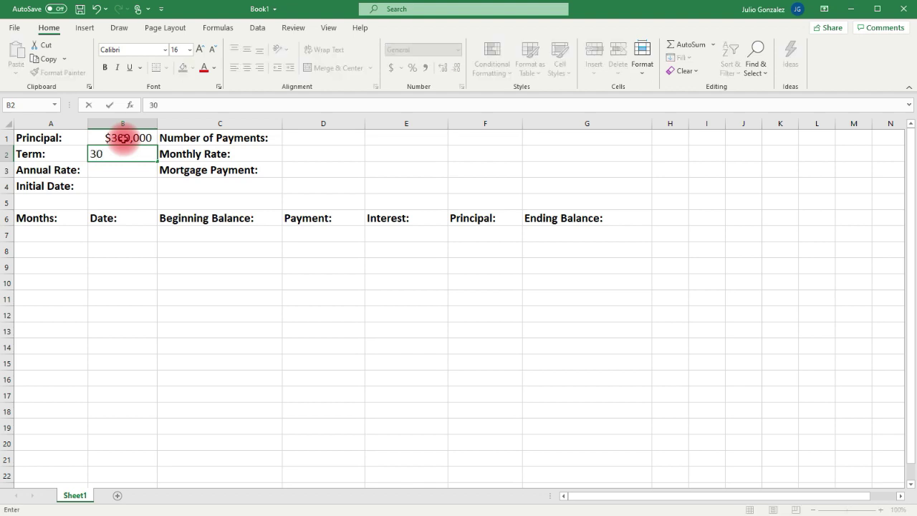
key("Return")
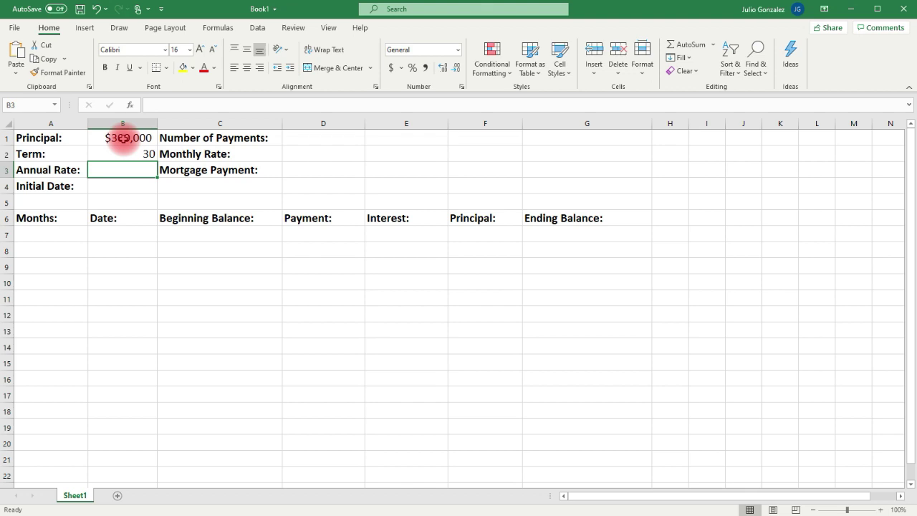
Enter an annual rate of 5% in B3 and an initial date of 7/1/2020 in B4.
type("5%")
key("Return")
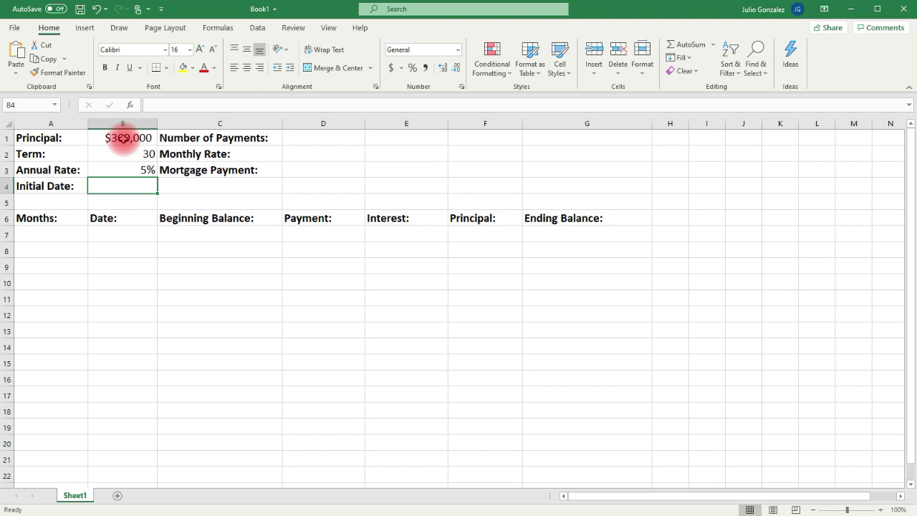
type("7")
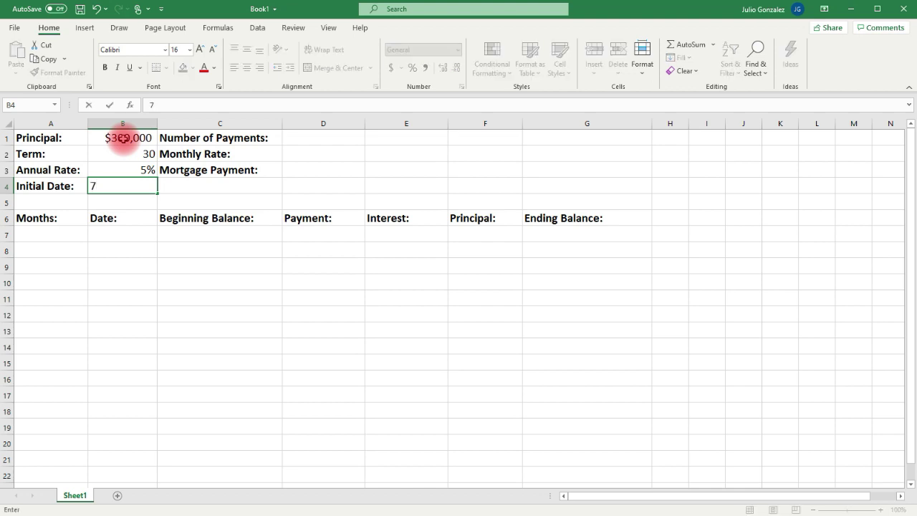
type("/1/2020")
key("Tab")
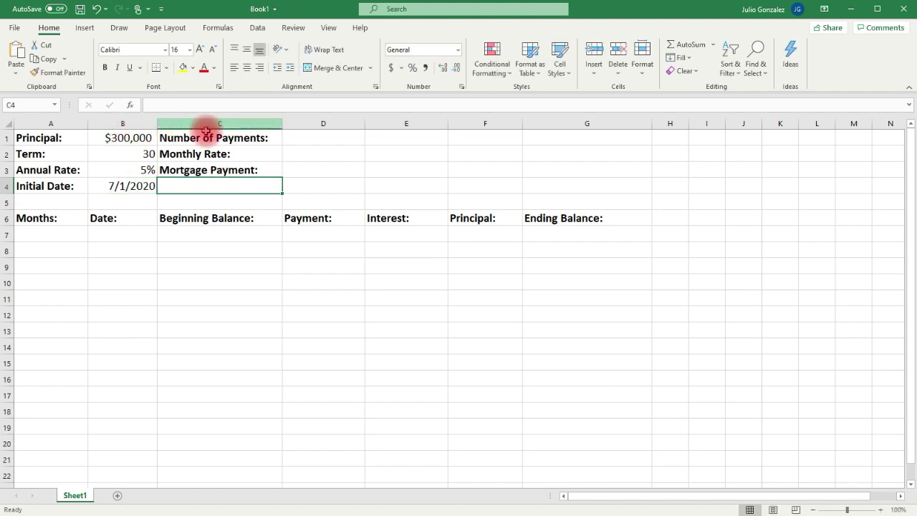
Calculate the number of payments in D1 with the formula =B2*12.
left_click(320, 139)
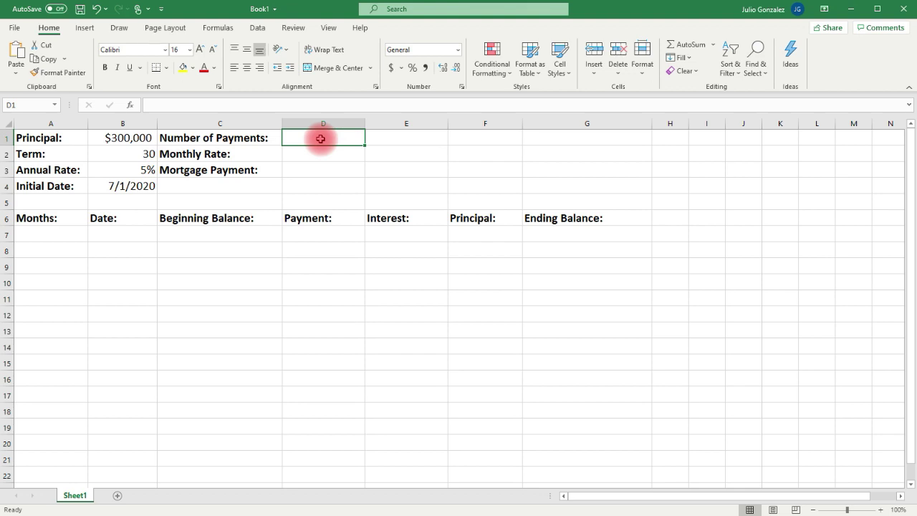
left_click(146, 155)
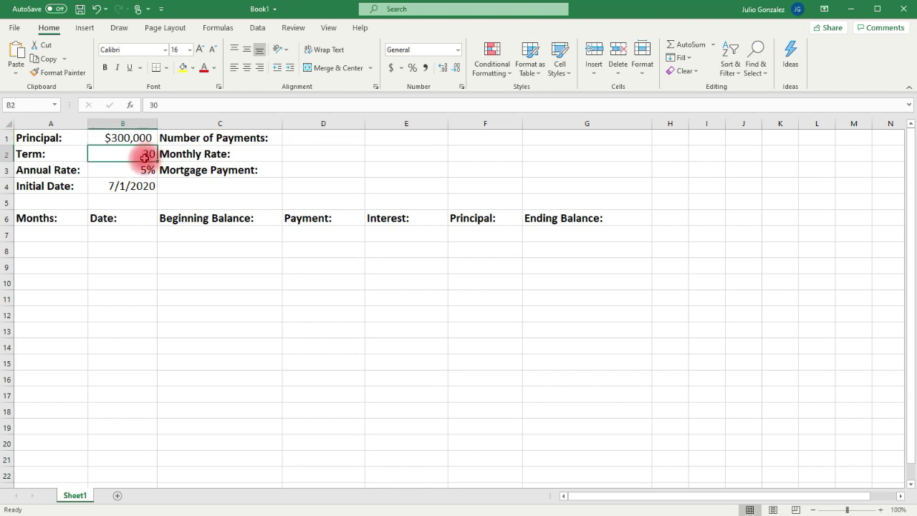
left_click(316, 137)
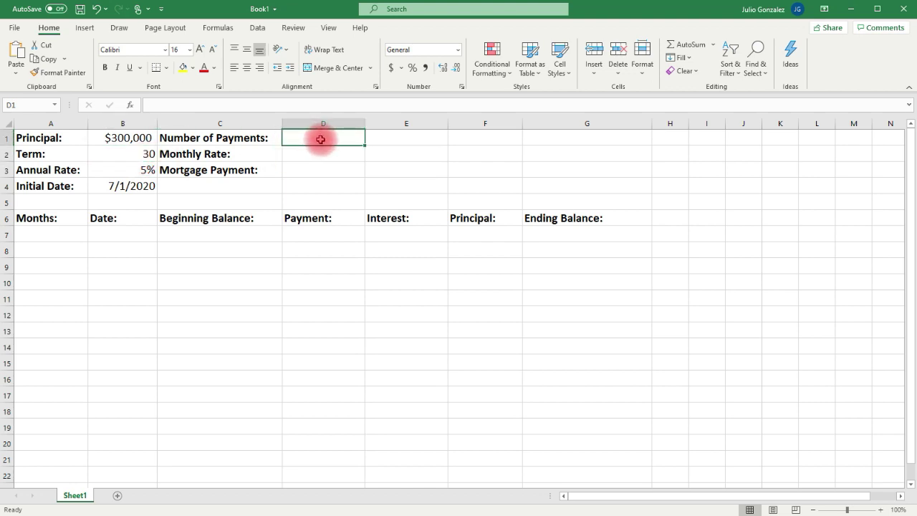
type("=")
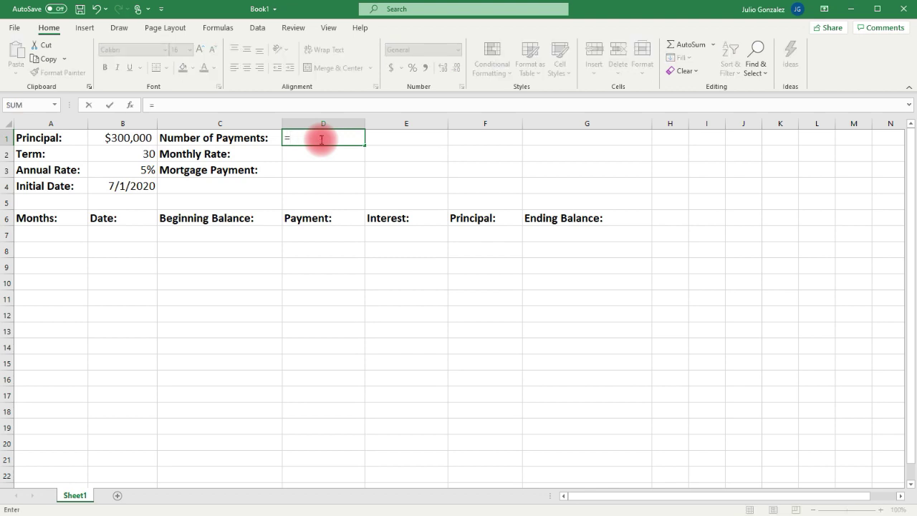
type("B2")
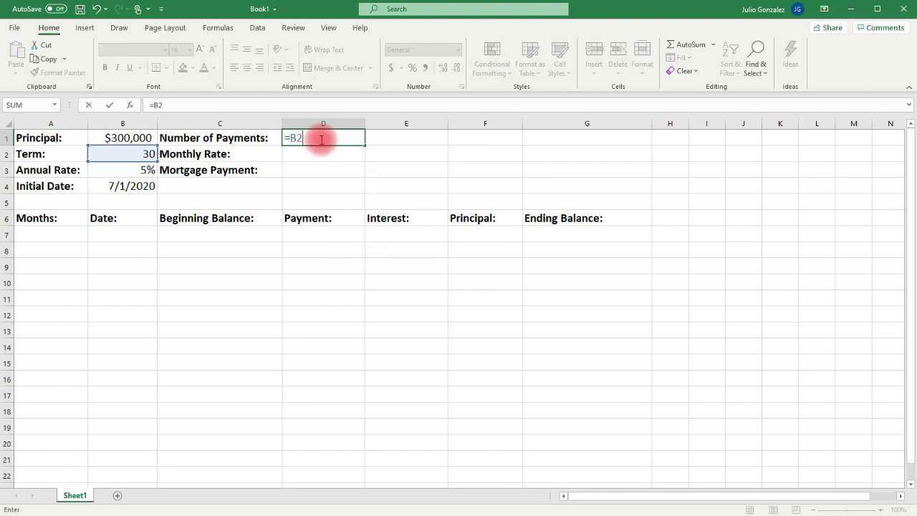
type("*12")
key("Return")
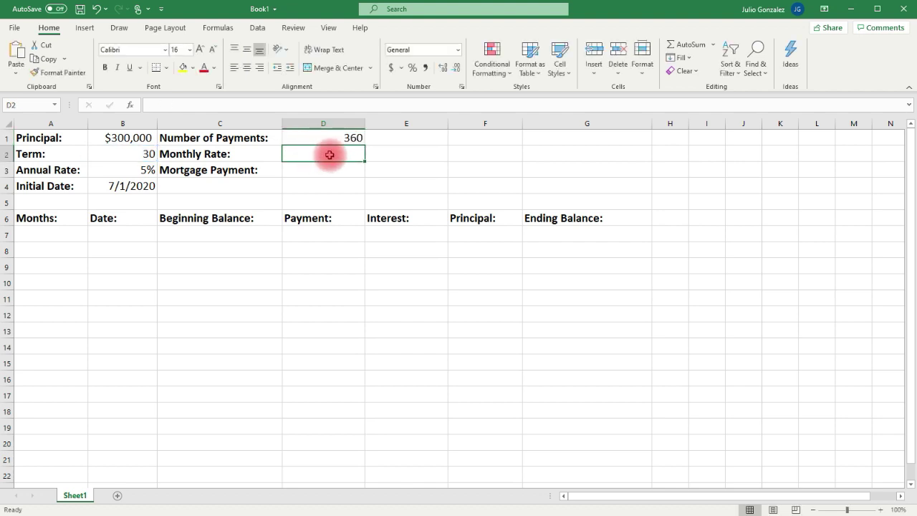
Calculate the monthly rate in D2 with the formula =B3/12.
left_click(140, 170)
left_click(331, 155)
type("=")
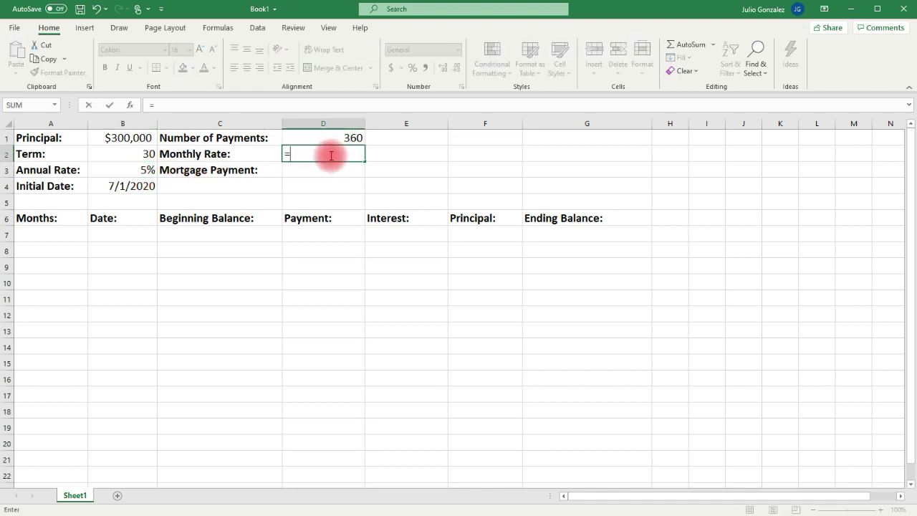
type("B3")
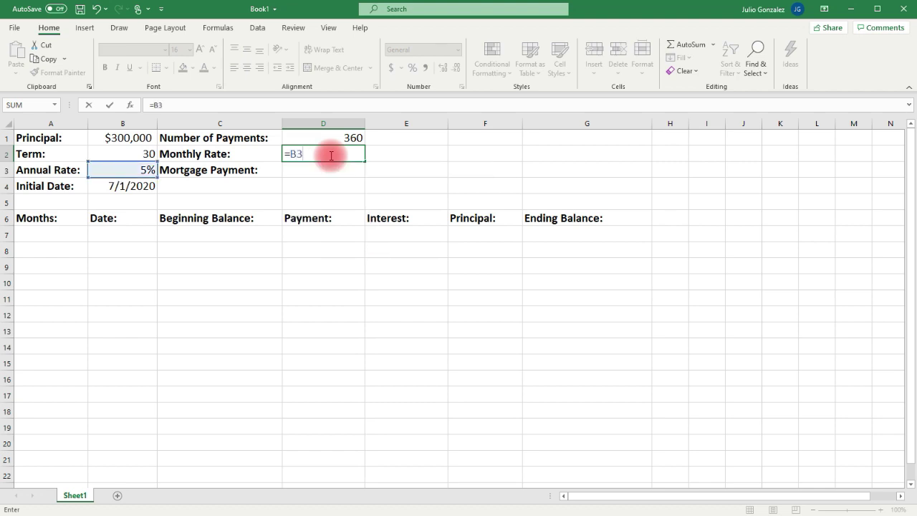
type("/12")
key("Return")
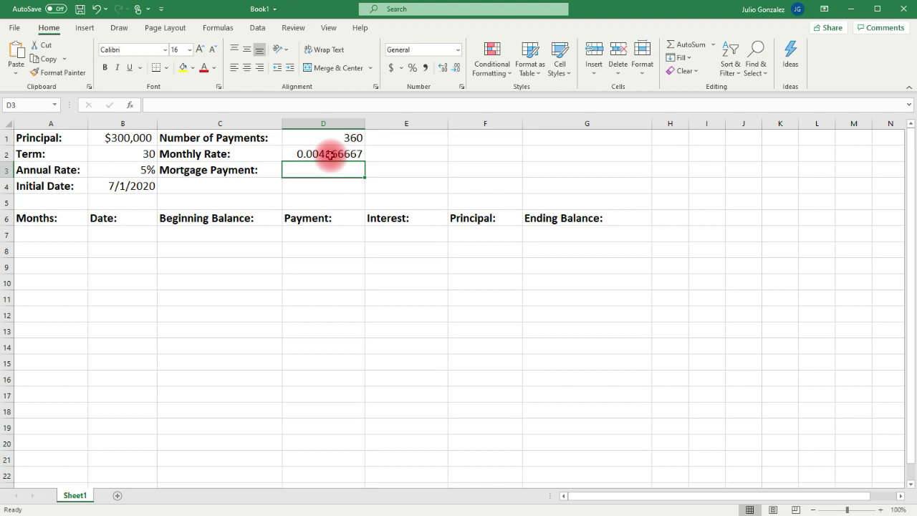
Calculate the mortgage payment in D3 with the formula =PMT(D2,D1,-B1,0).
type("=")
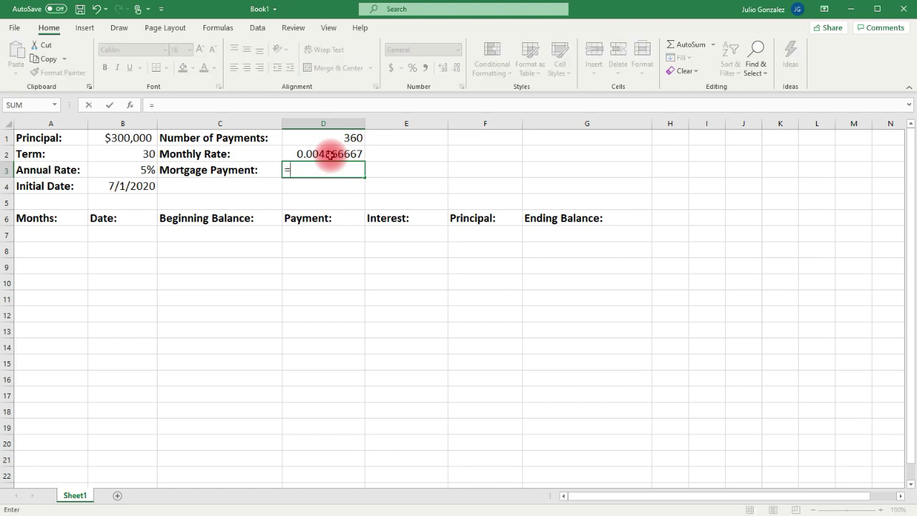
type("p")
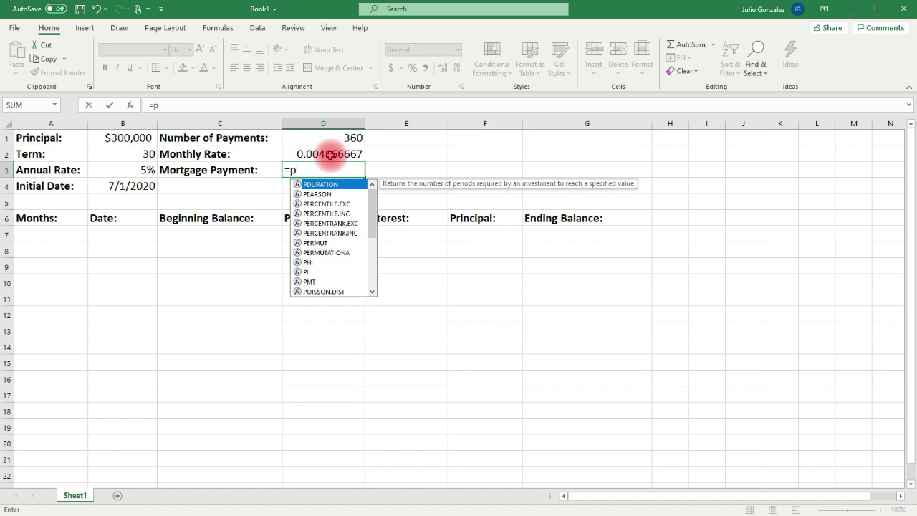
type("mt(")
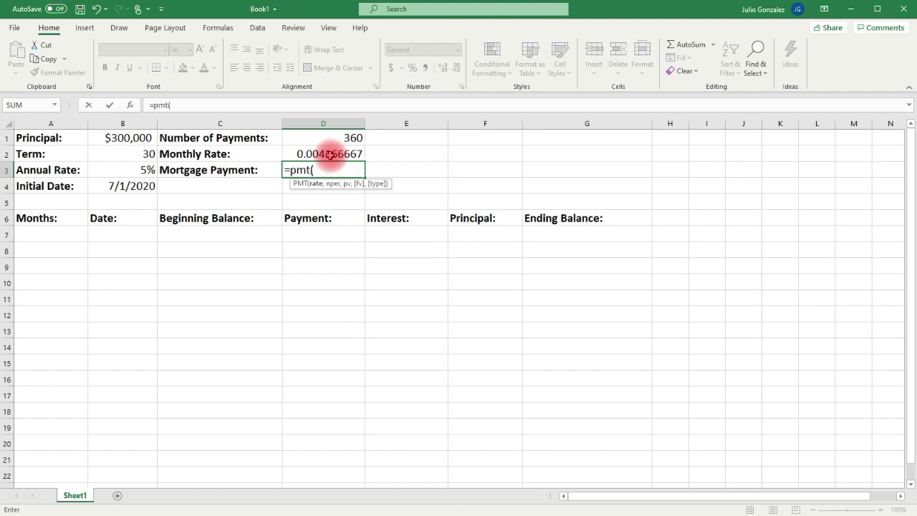
type("D2,")
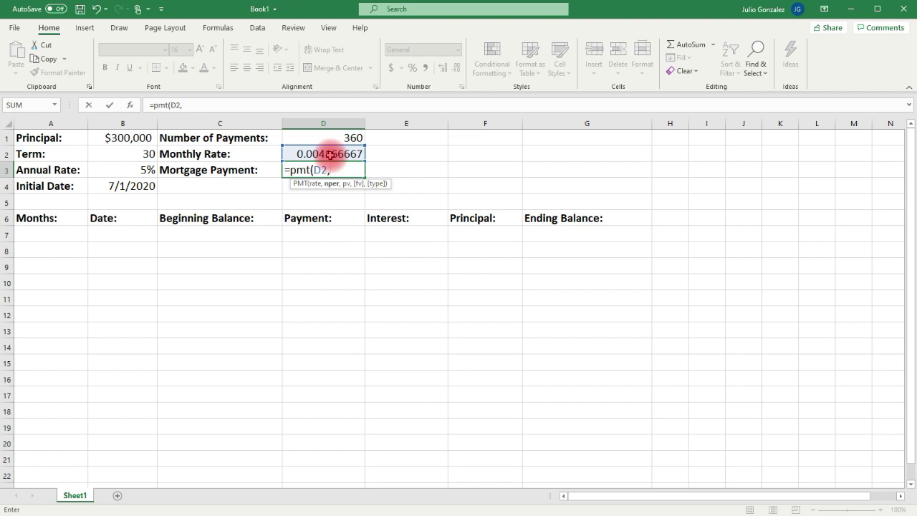
type("D")
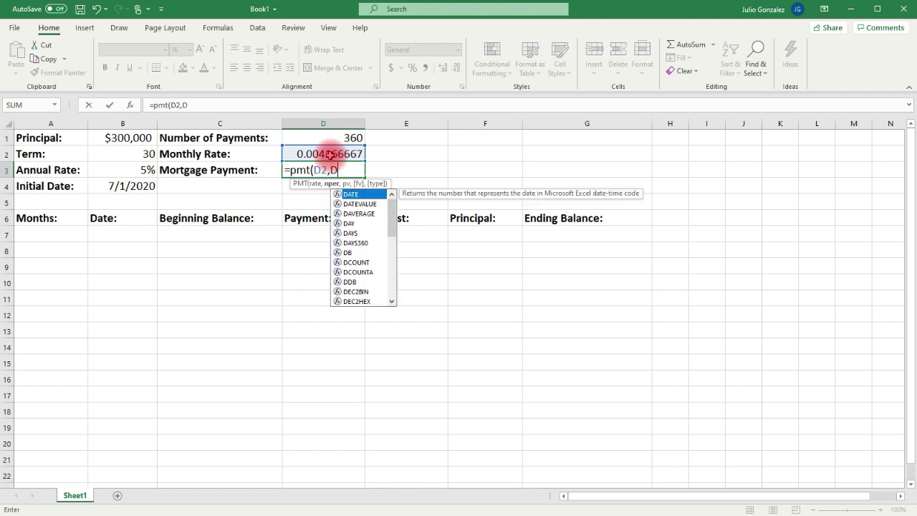
type("1,")
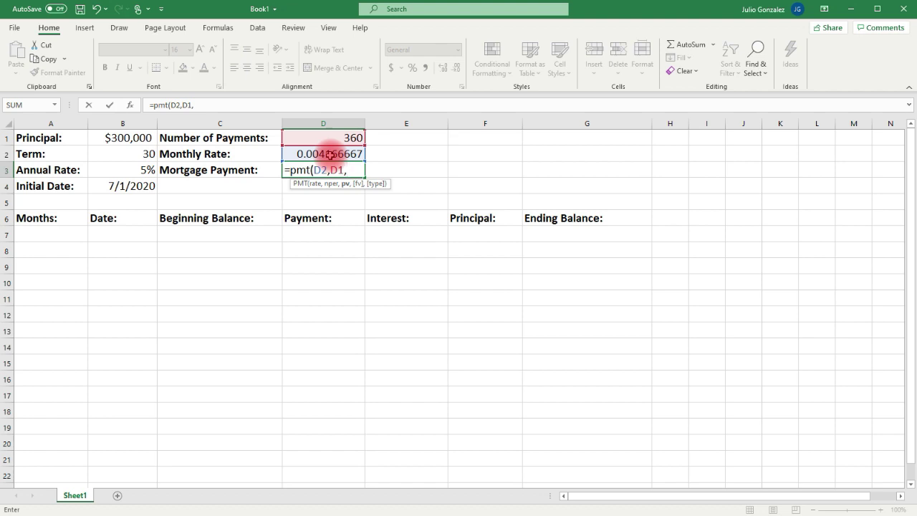
type("-B1")
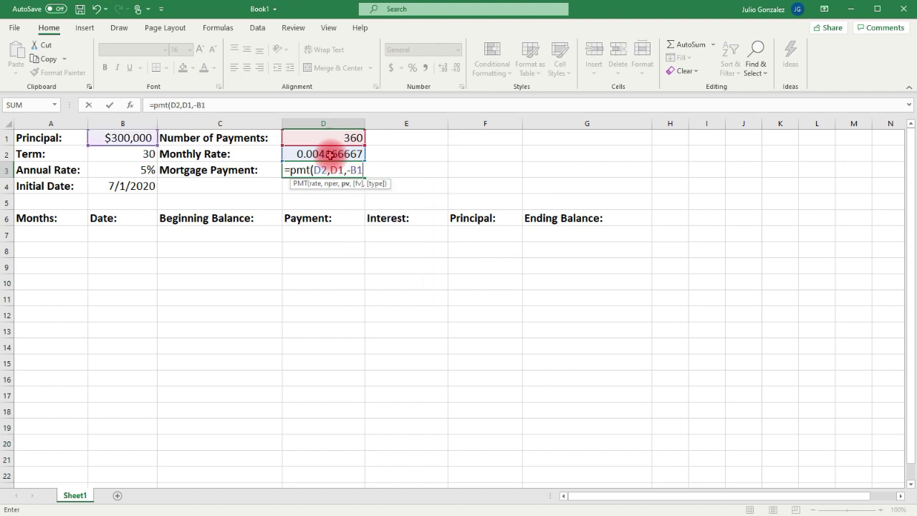
type(",0)")
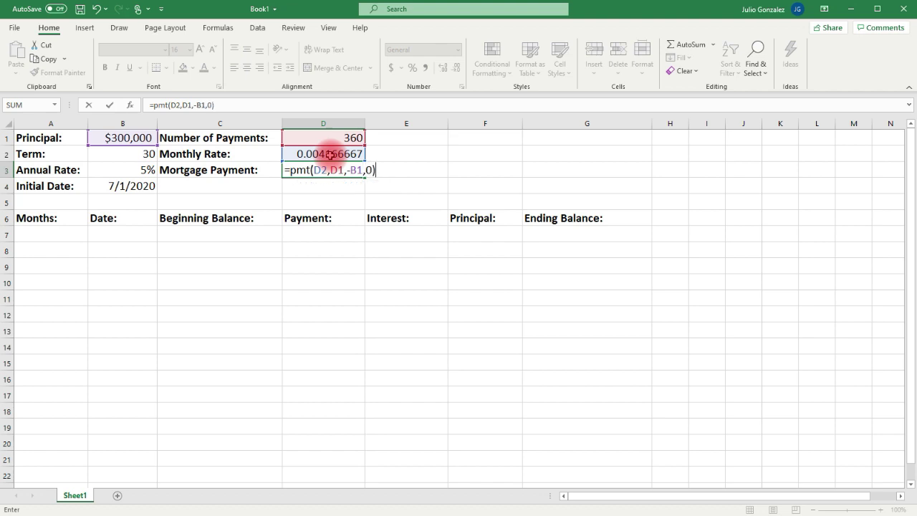
key("Return")
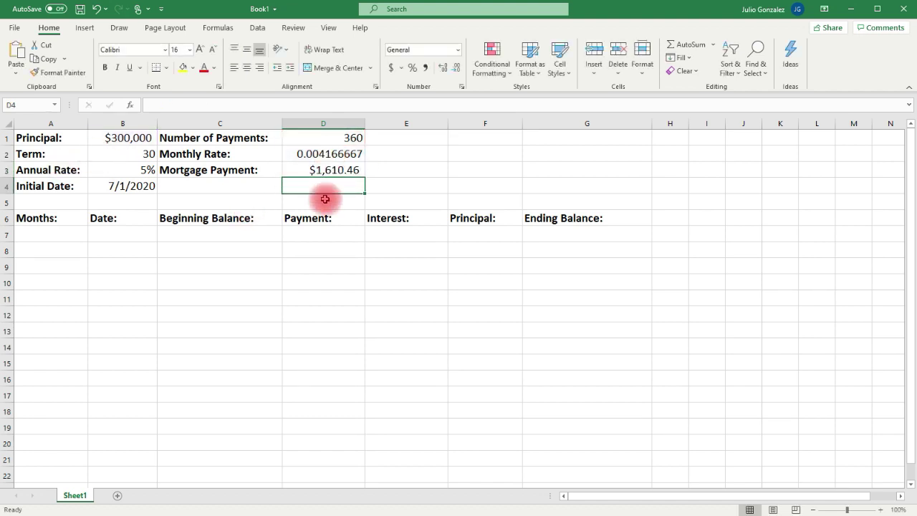
left_click(334, 172)
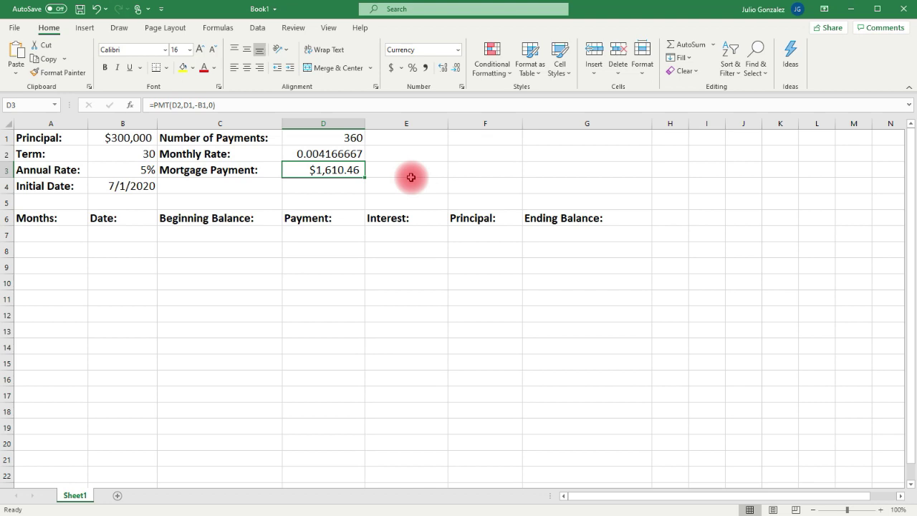
Test the mortgage payment with a principal of $400,000 in B1 and restore the principal to $300,000.
left_click(112, 144)
type("$400")
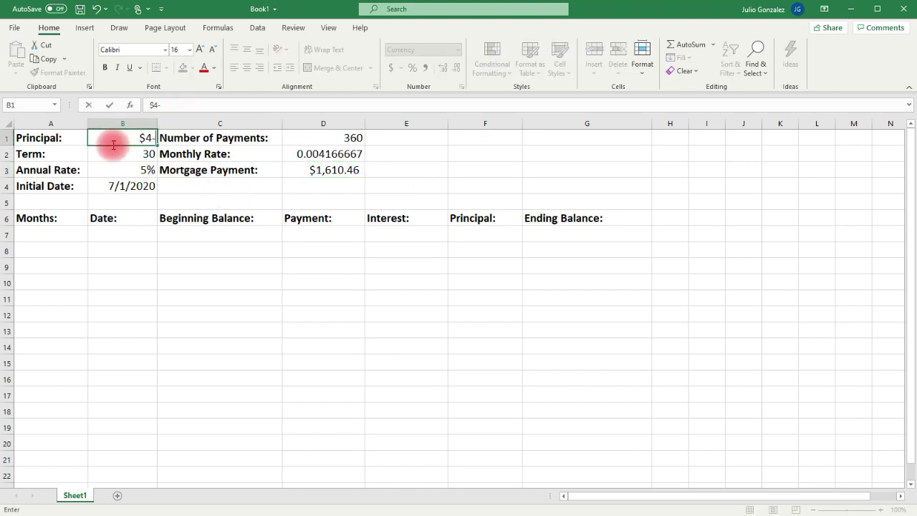
type(",000")
key("Return")
left_click(120, 140)
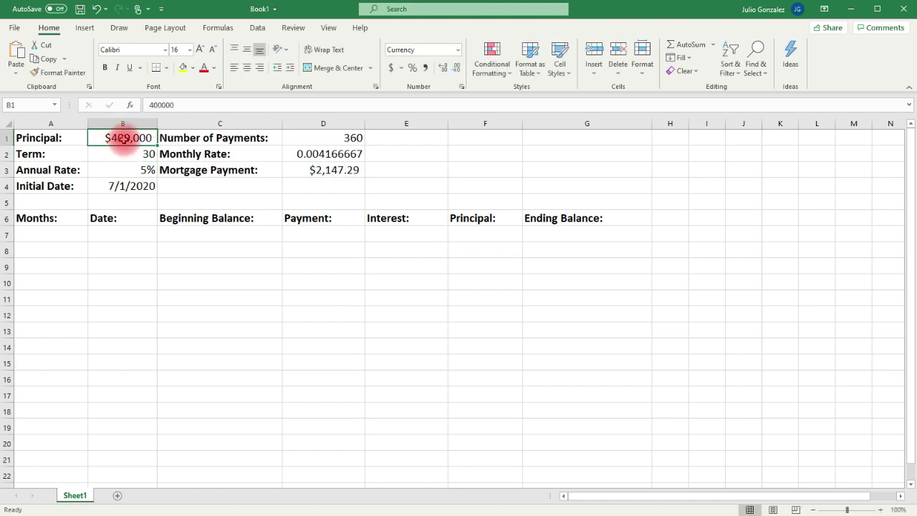
type("$300,000")
key("Return")
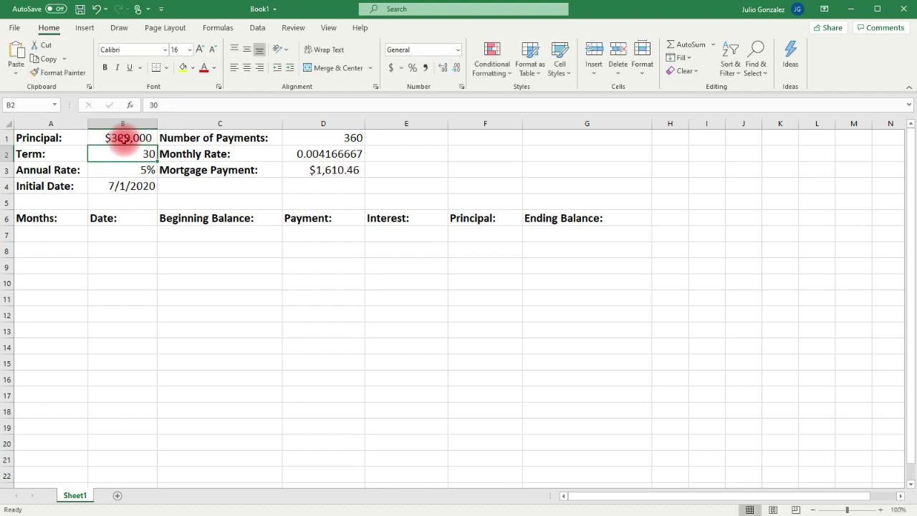
Number the first three months 1, 2 and 3 in cells A7 to A9 under Months.
left_click(60, 238)
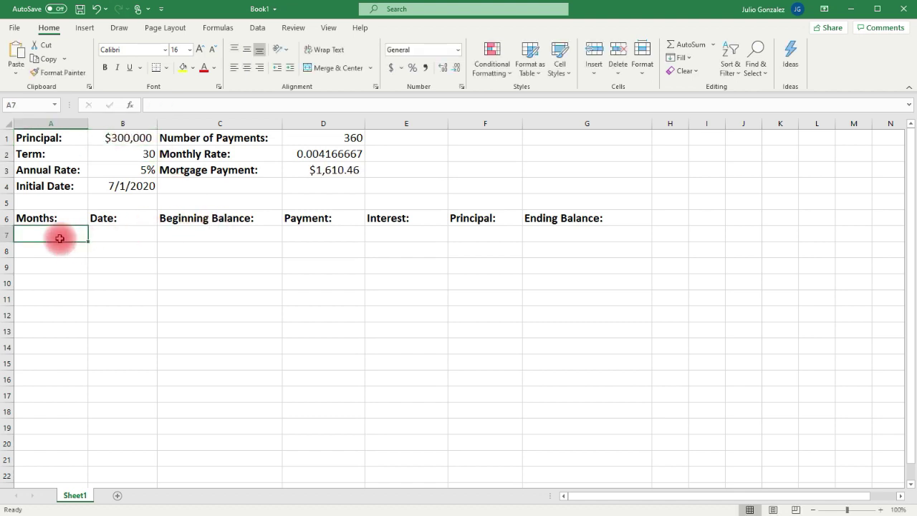
type("1")
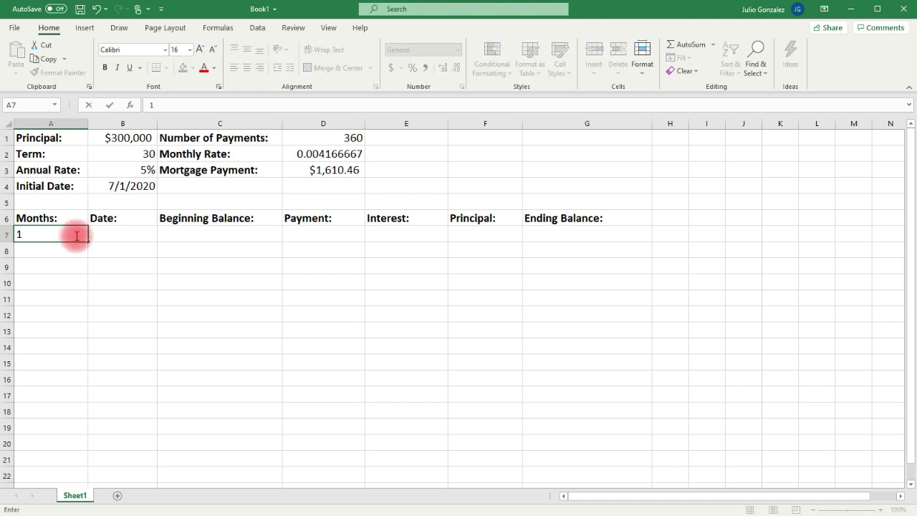
key("Return")
type("2")
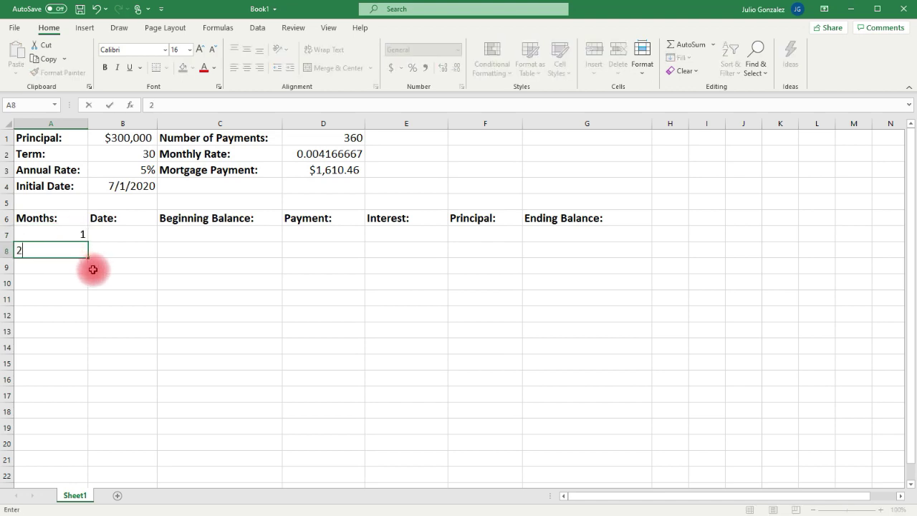
key("Return")
type("3")
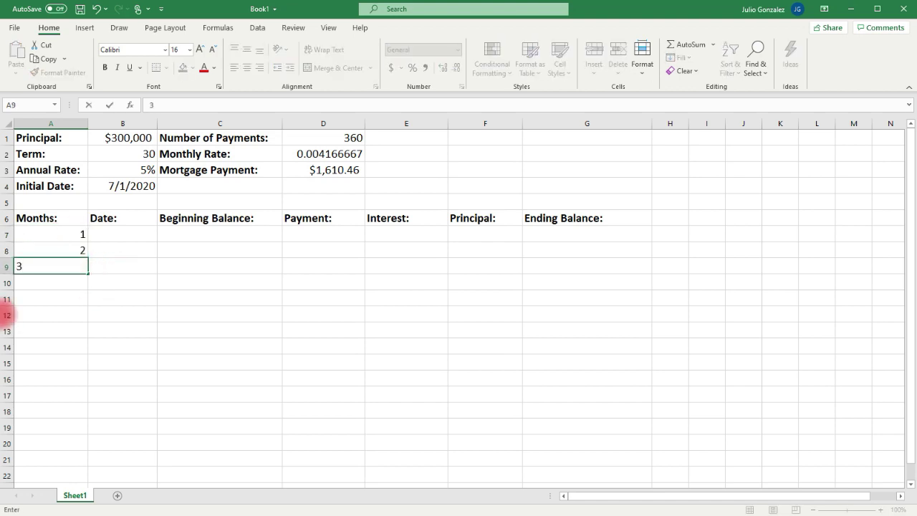
key("Return")
Try extending the month numbers in A7:A9 down to A17, and undo the fill.
left_click_drag(68, 233, 83, 263)
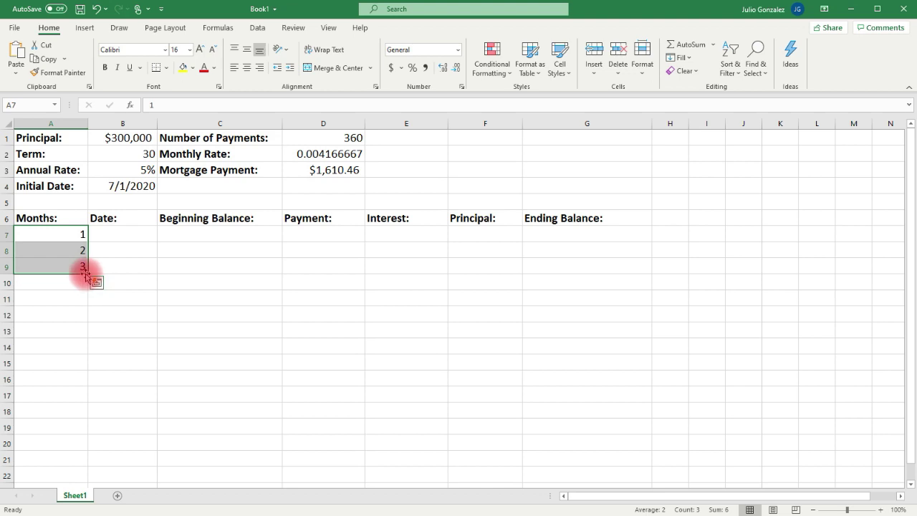
left_click_drag(87, 272, 82, 395)
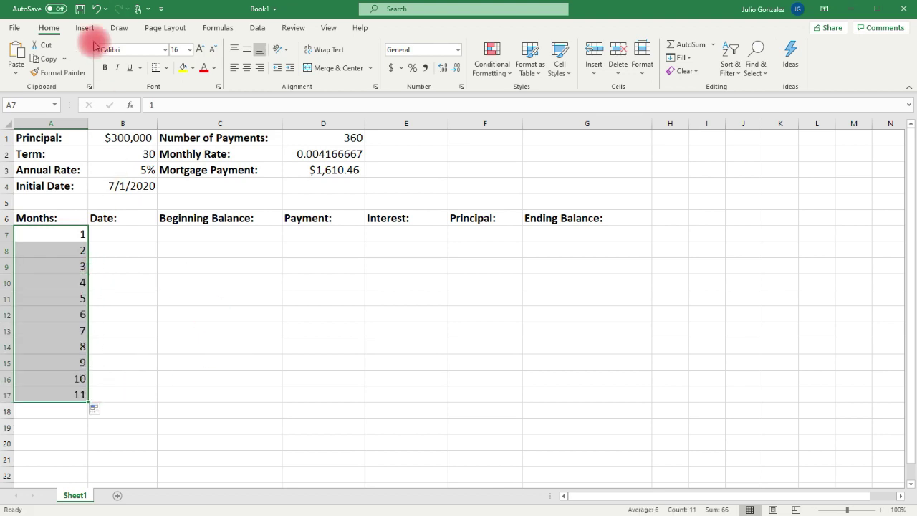
left_click(96, 9)
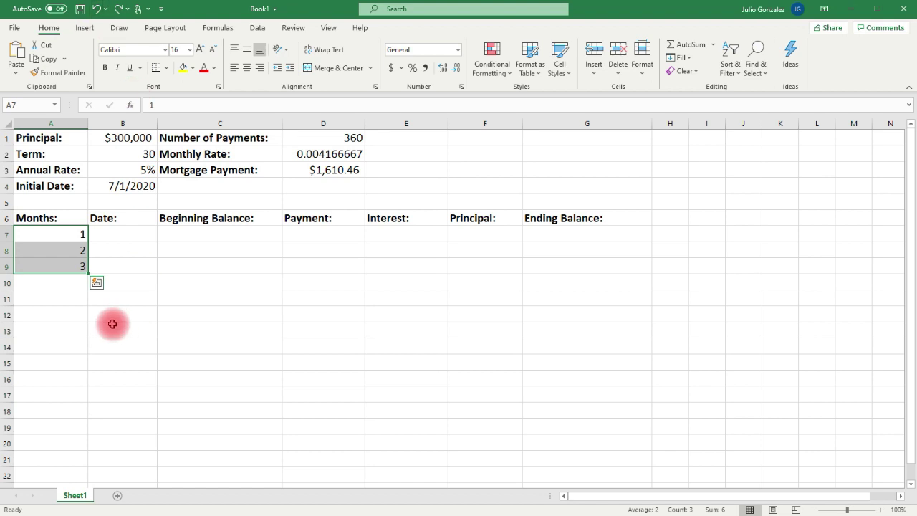
Enter the dates 7/1/2020, 8/1/2020 and 9/1/2020 in cells B7 to B9 under Date.
left_click(140, 234)
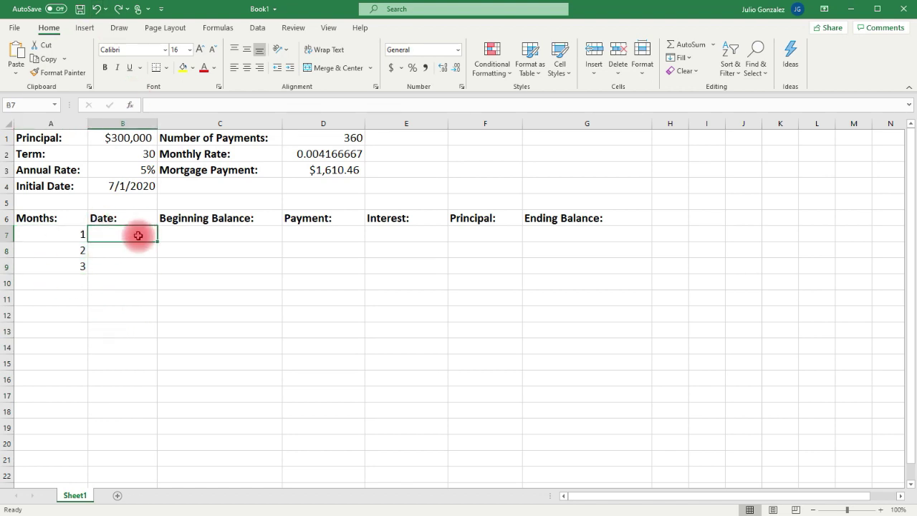
type("7/1/2020")
key("Return")
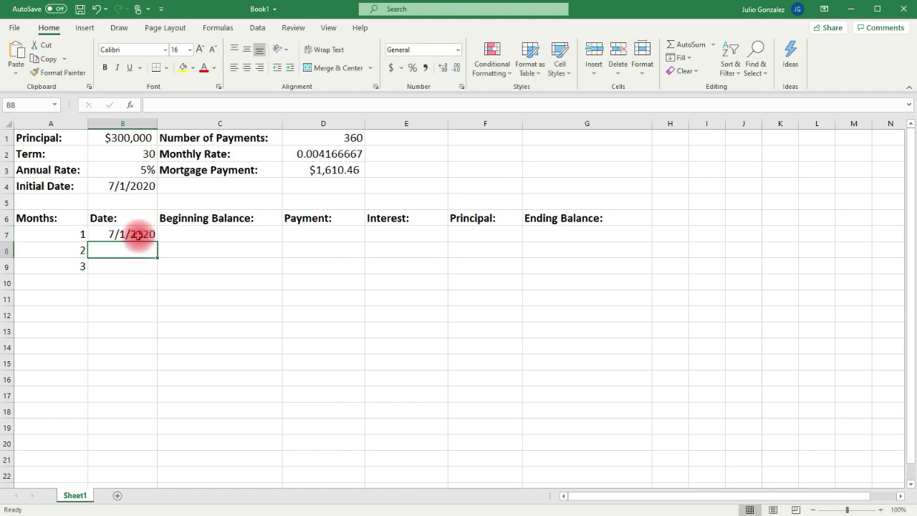
type("8/1/")
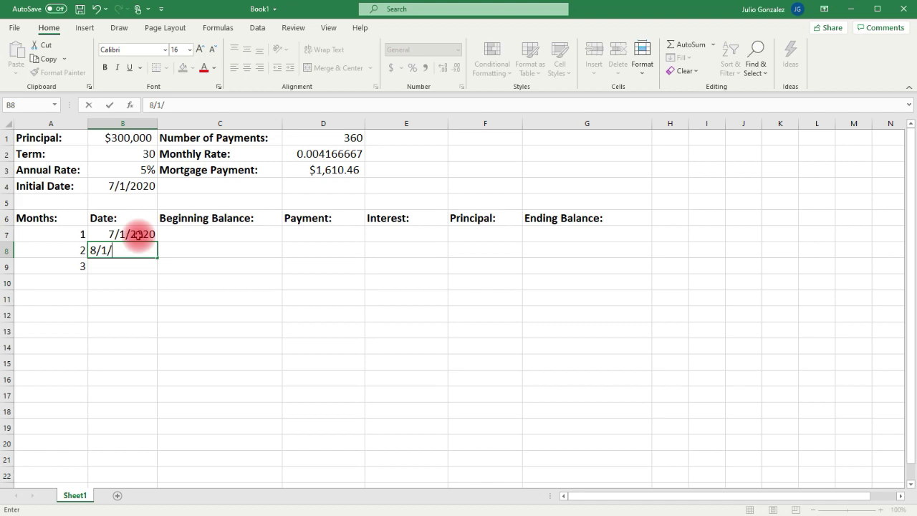
type("2020")
key("Return")
type("9")
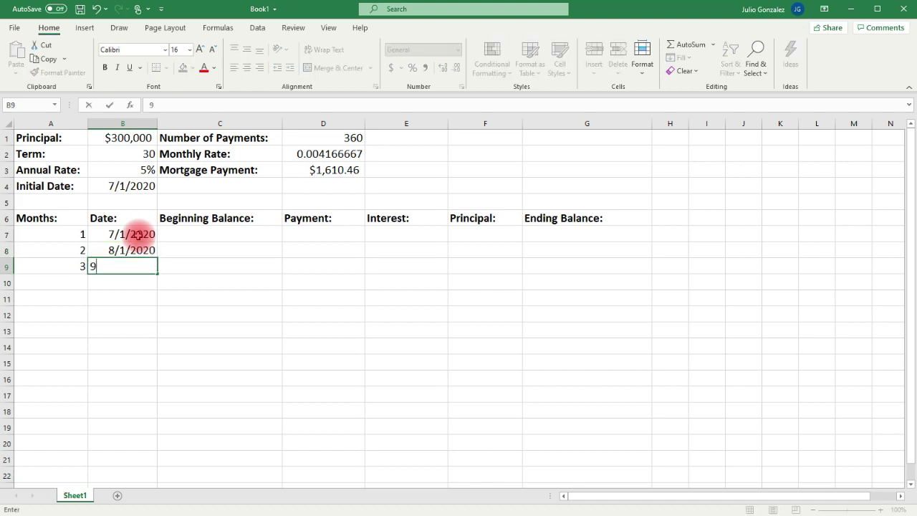
type("/1/2020")
key("Return")
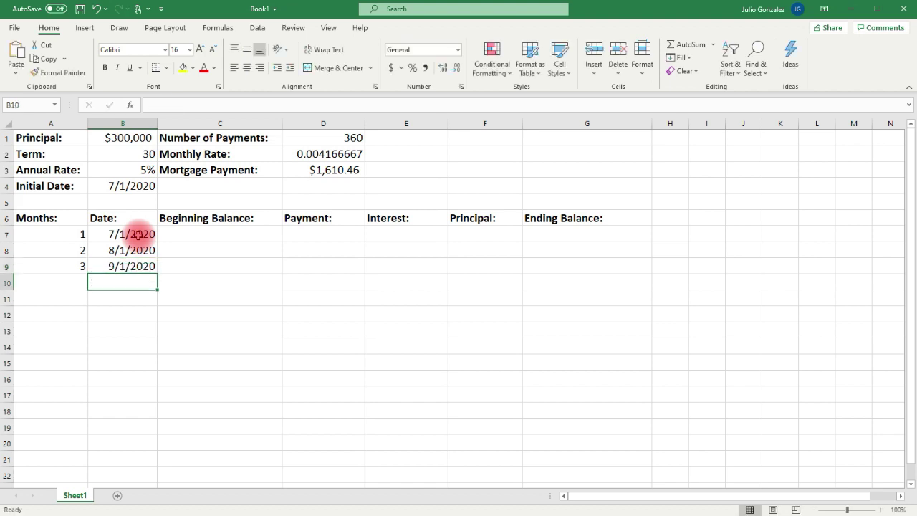
Link the first month's beginning balance in C7 to the principal with the formula =B1.
left_click(183, 235)
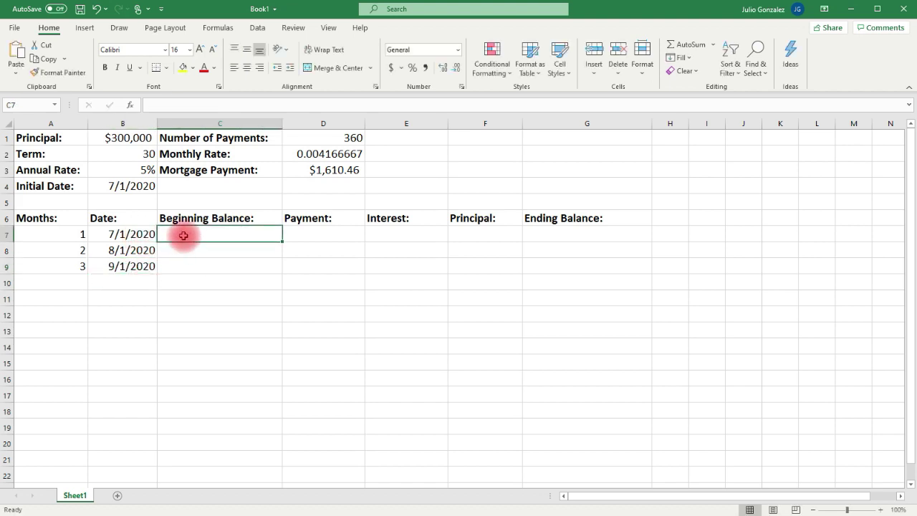
type("=B1")
key("Return")
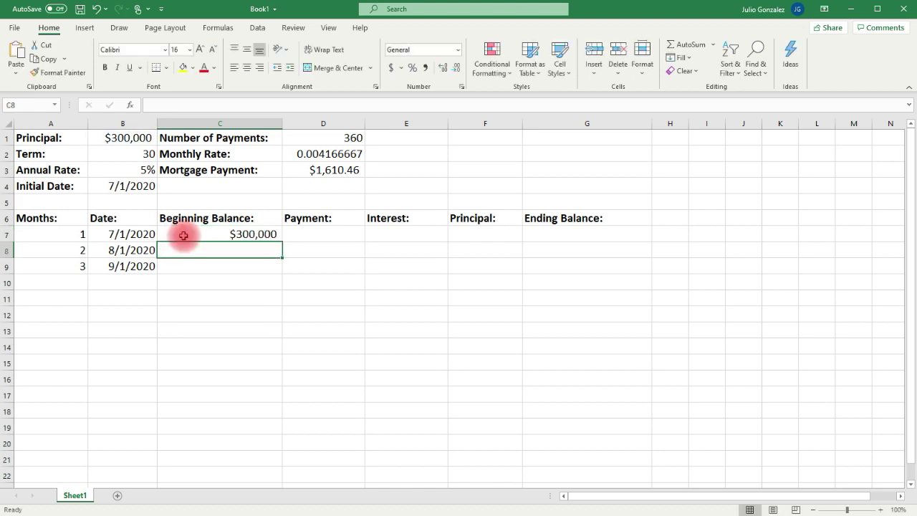
Link the first month's payment in D7 to the mortgage payment with the formula =D3.
left_click(340, 233)
left_click(321, 171)
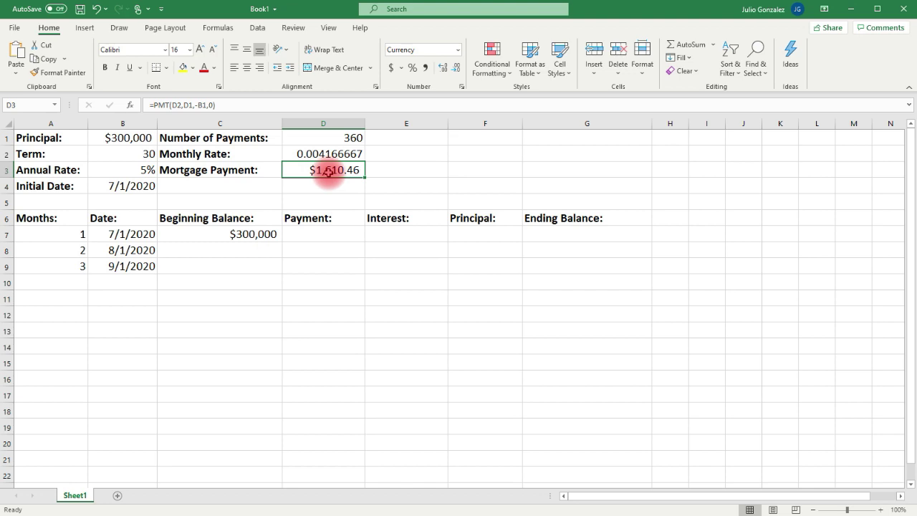
left_click(323, 235)
type("=")
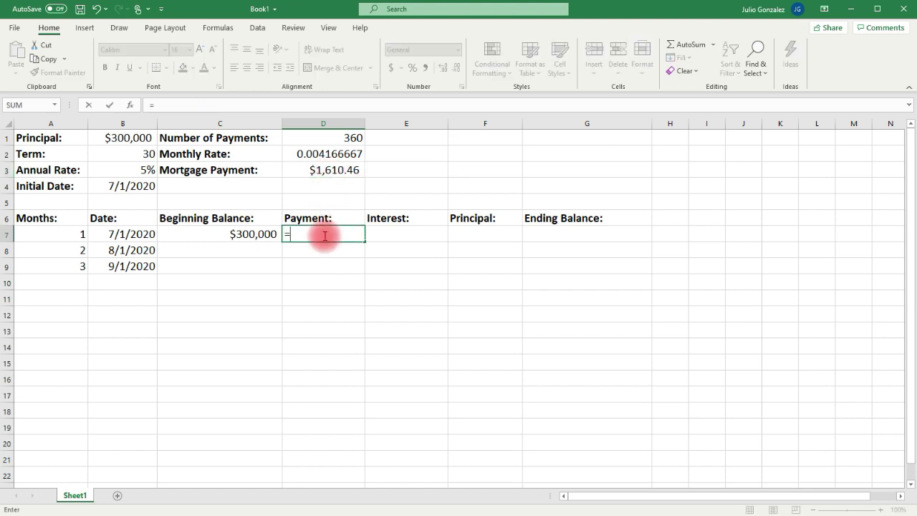
type("D3")
key("Return")
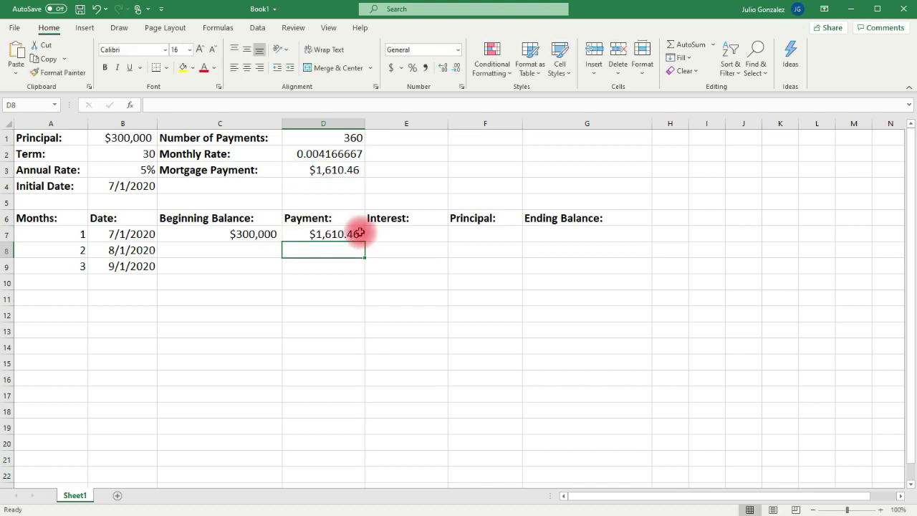
Calculate the first month's interest in E7 with the formula =C7*D2.
left_click(400, 222)
left_click(397, 237)
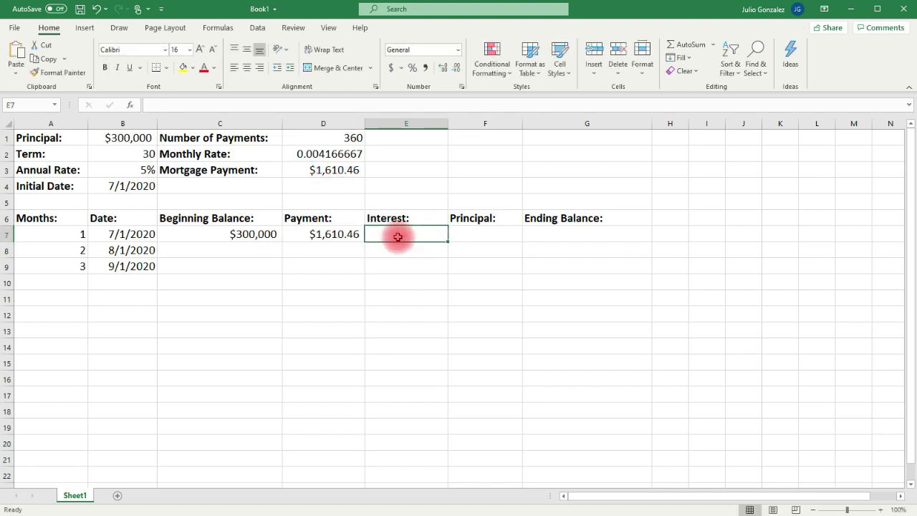
left_click(247, 233)
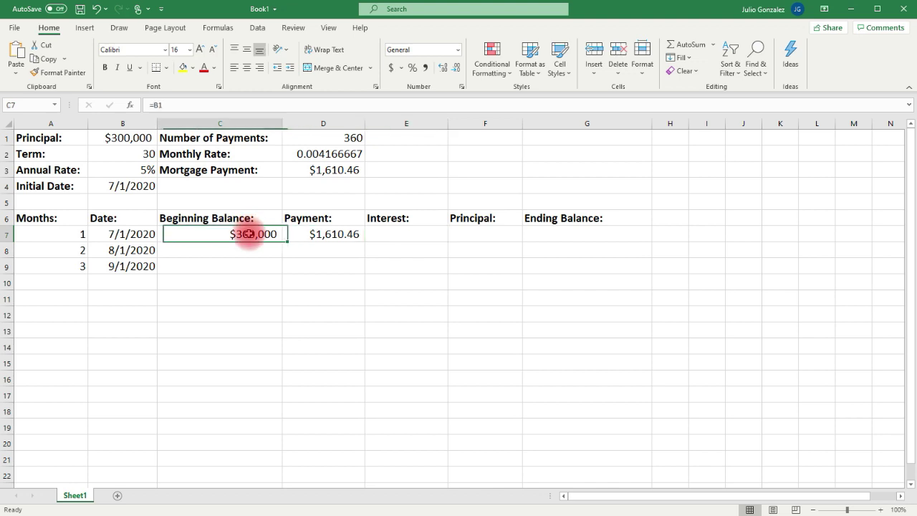
left_click(317, 154)
left_click(386, 235)
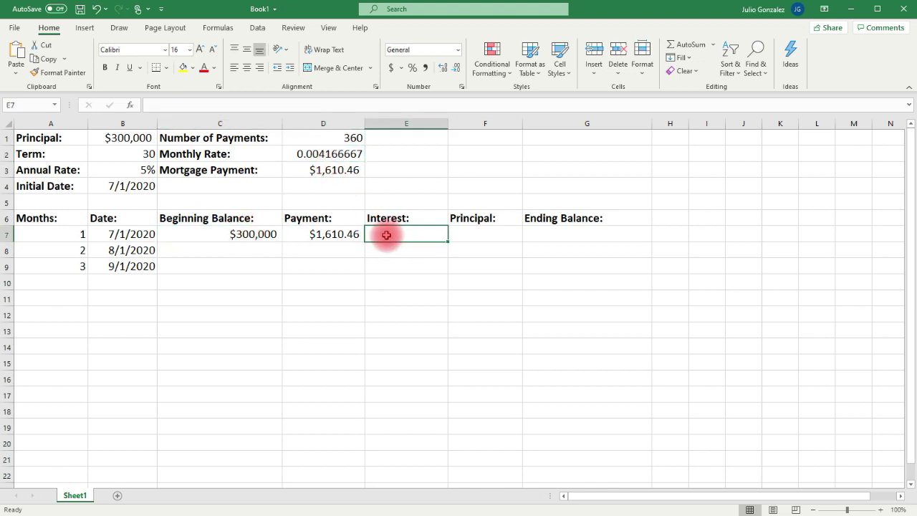
type("=")
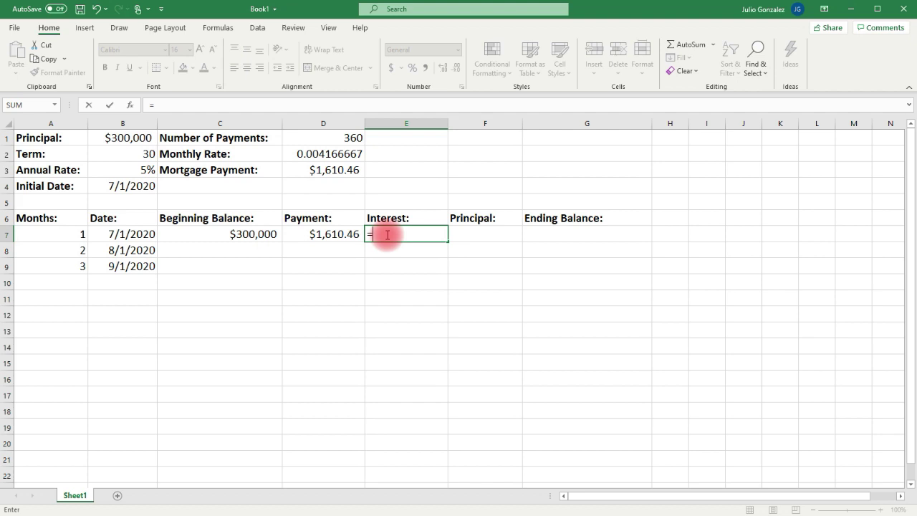
type("C3*")
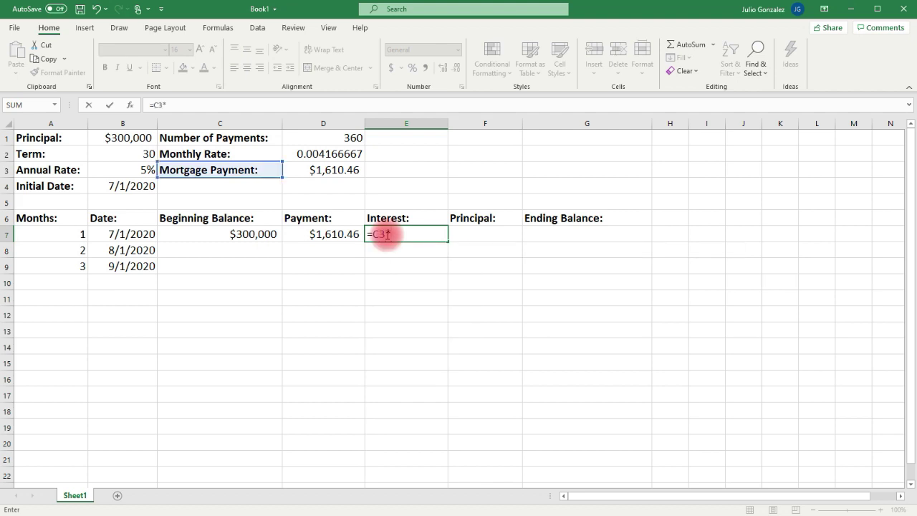
type("D")
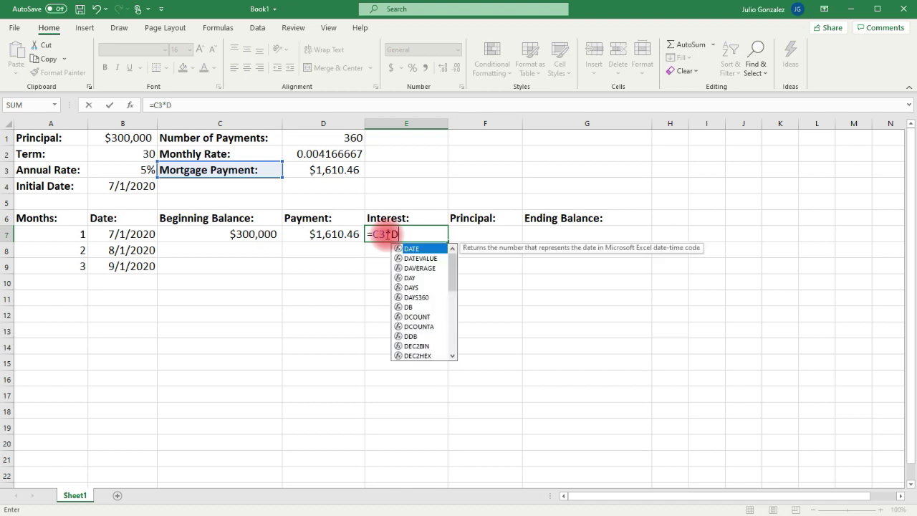
key("BackSpace")
key("BackSpace")
key("BackSpace")
key("BackSpace")
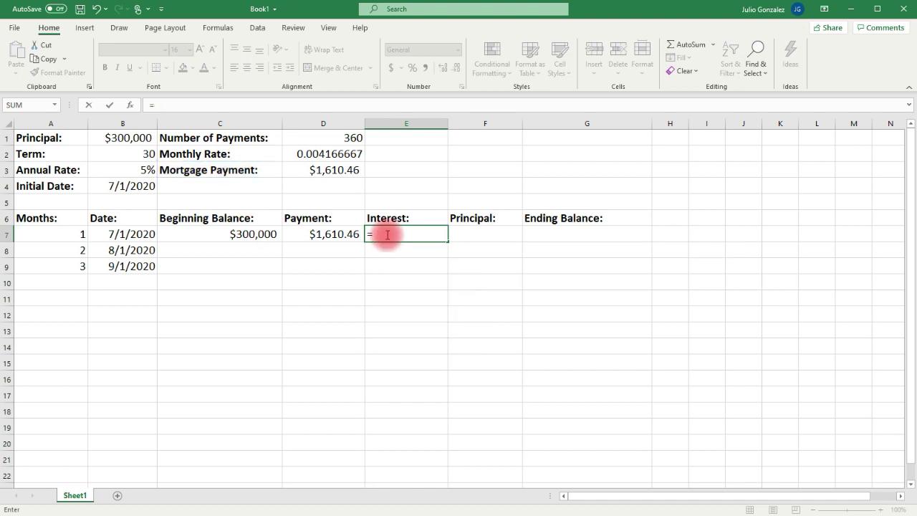
type("C7")
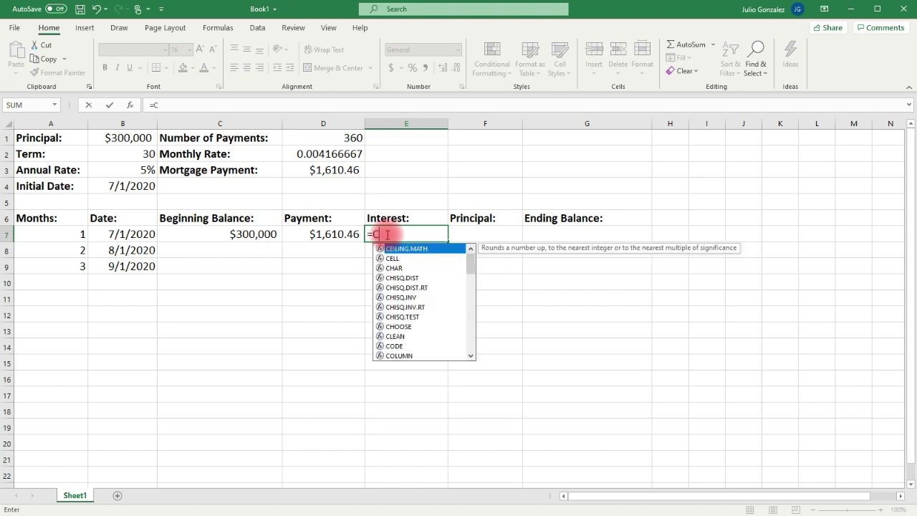
type("*D2")
key("Return")
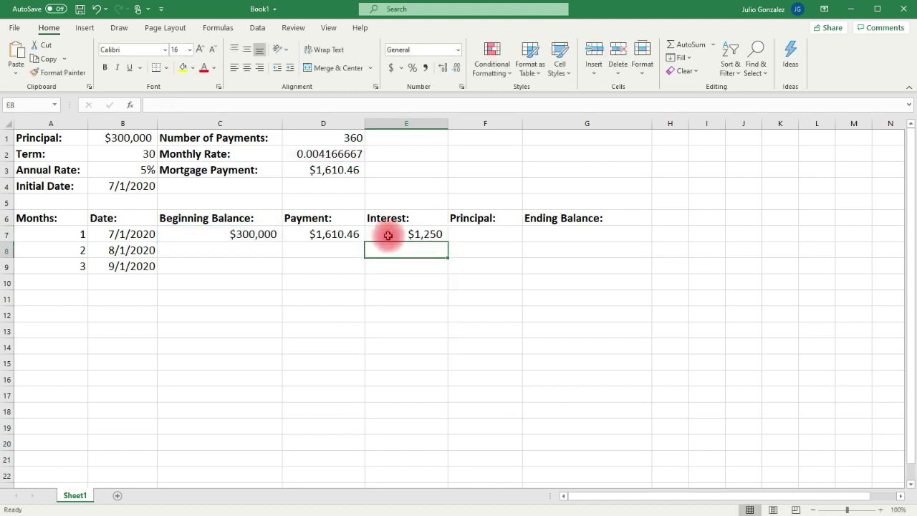
left_click(386, 235)
Calculate the first month's principal portion in F7 with the formula =D7-E7.
left_click(477, 235)
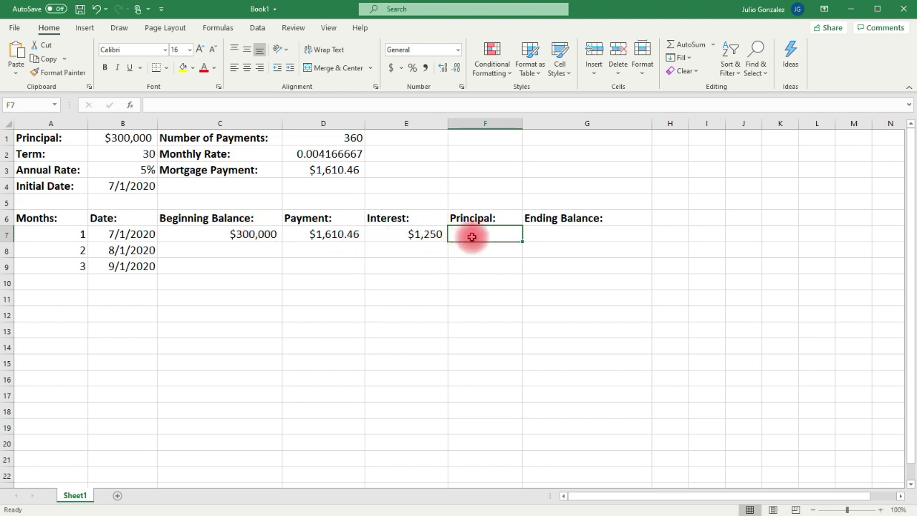
type("=")
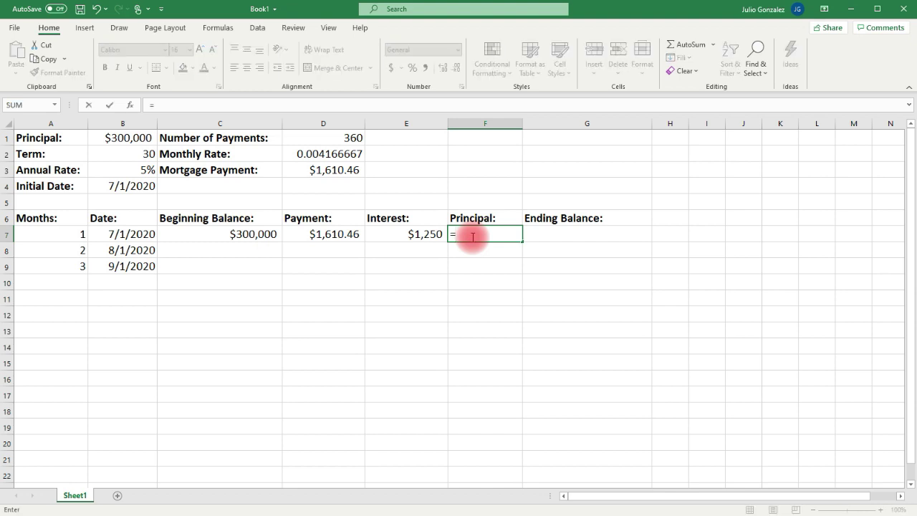
type("D7")
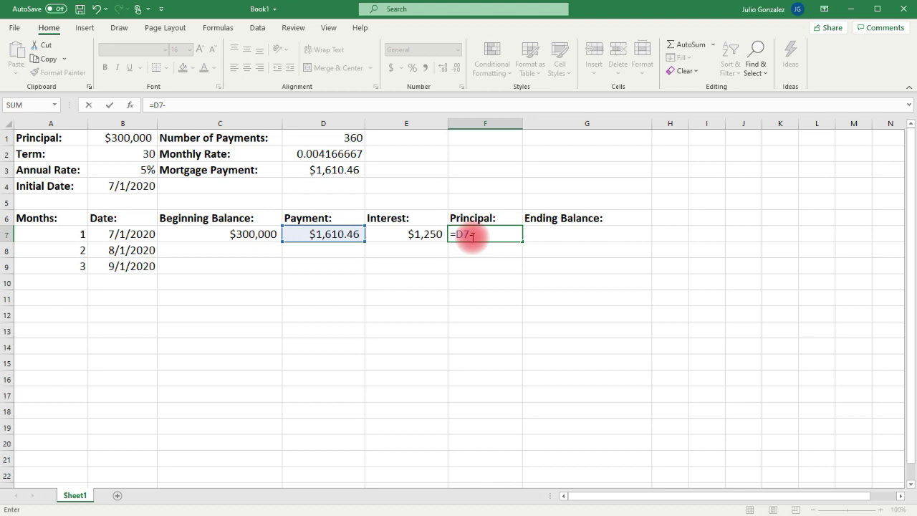
type("-E7")
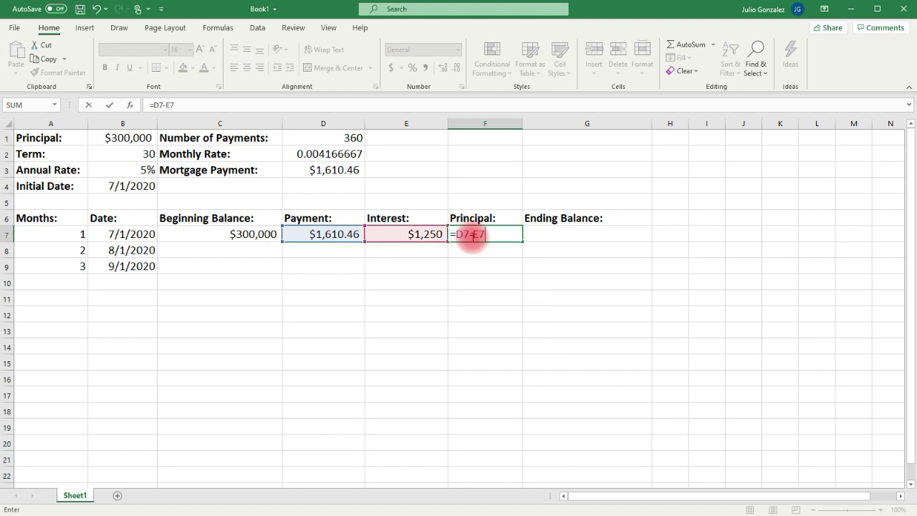
key("Return")
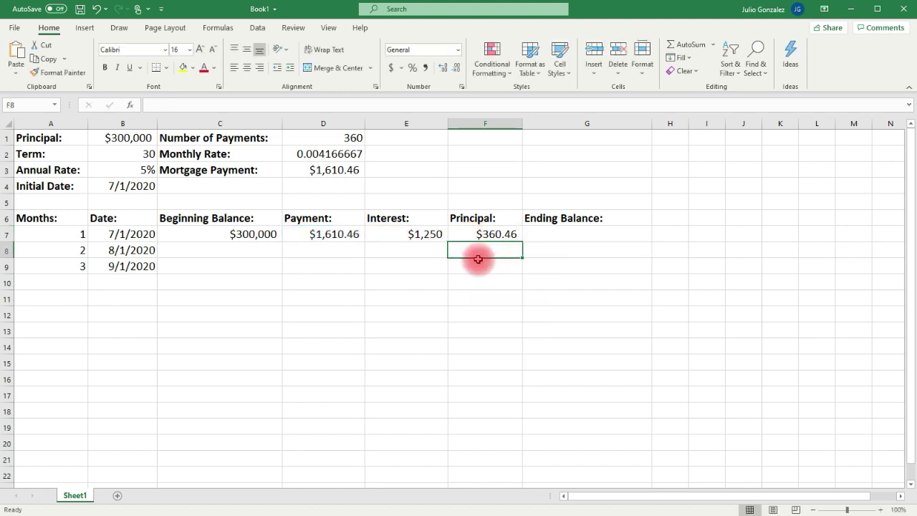
left_click(496, 234)
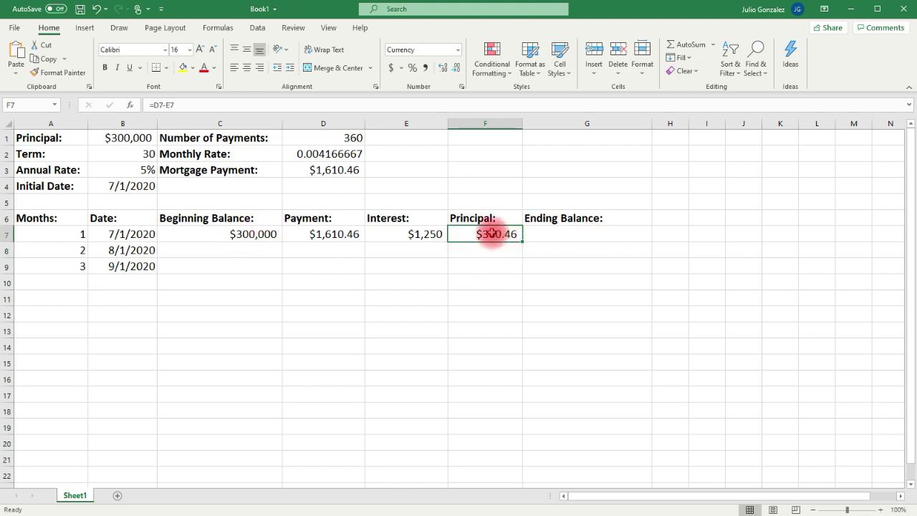
Calculate the first month's ending balance in G7 with the formula =C7-F7.
left_click(556, 235)
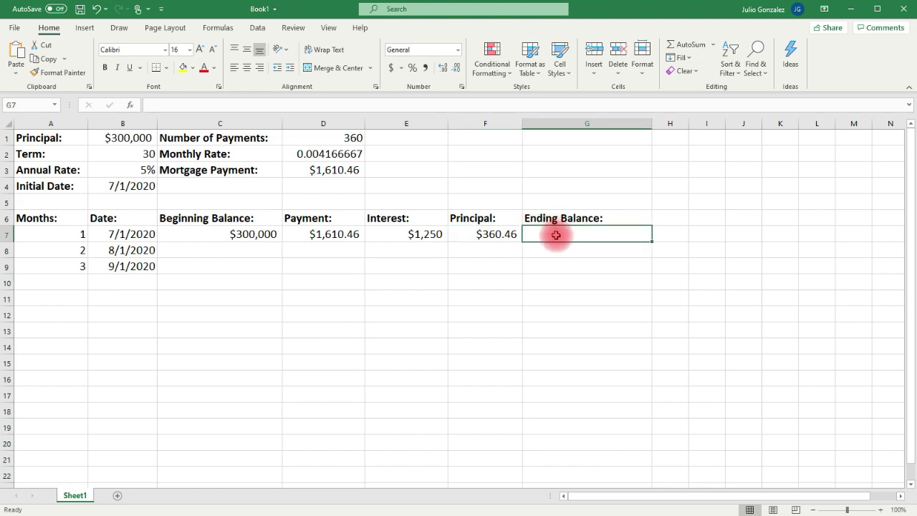
type("=C7")
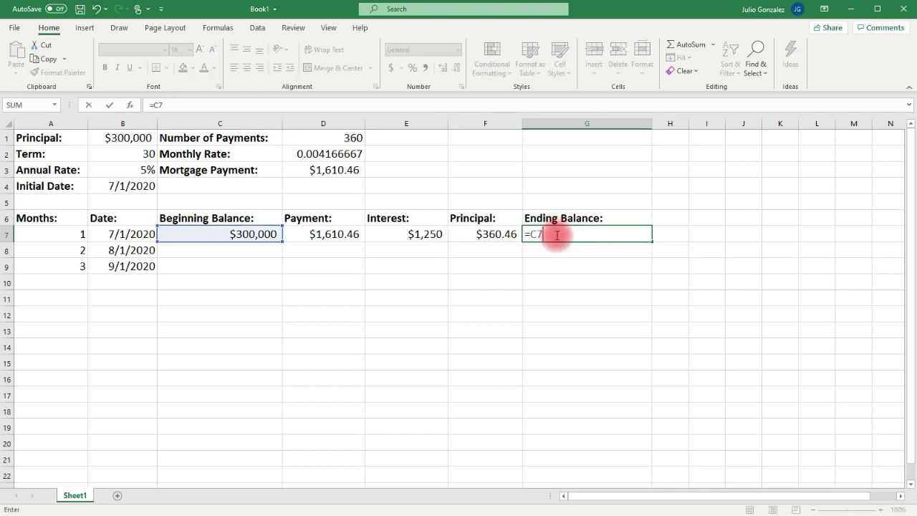
type("-F7")
key("Return")
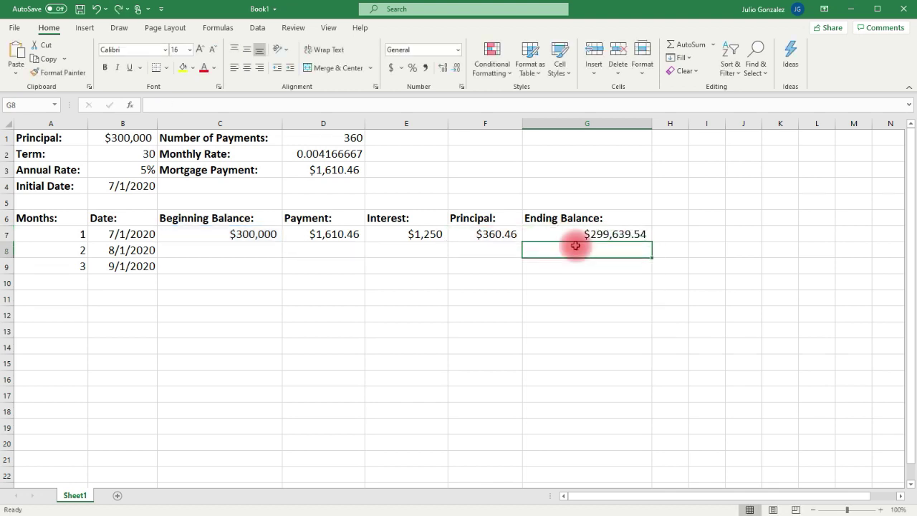
Link the second month's beginning balance in C8 to the first month's ending balance with the formula =G7.
left_click(223, 251)
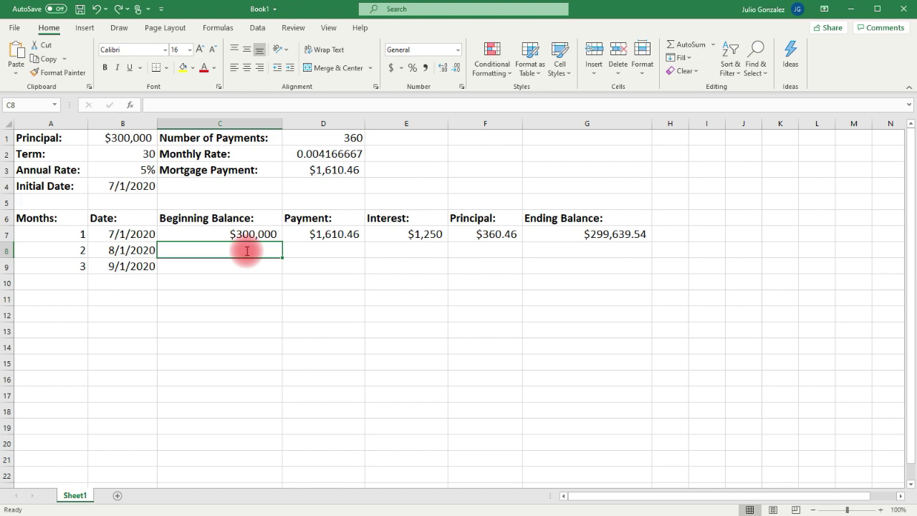
type("=")
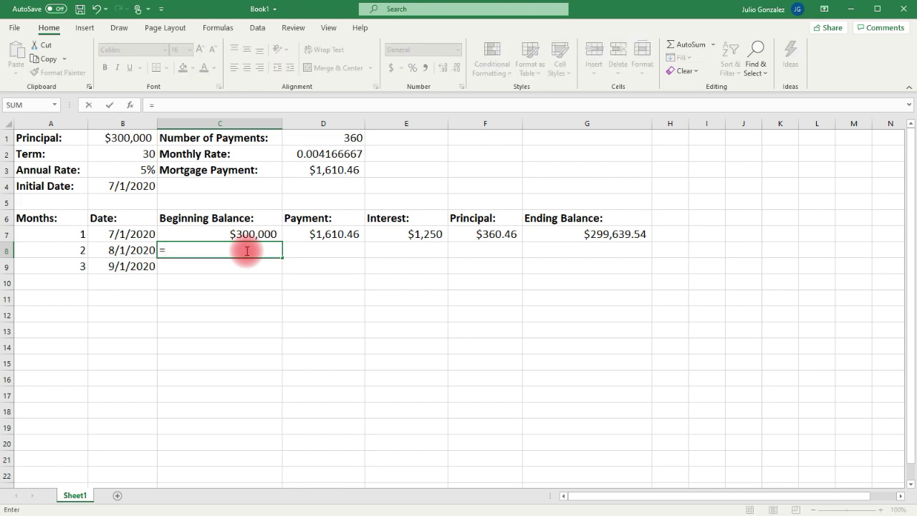
type("G7")
key("Return")
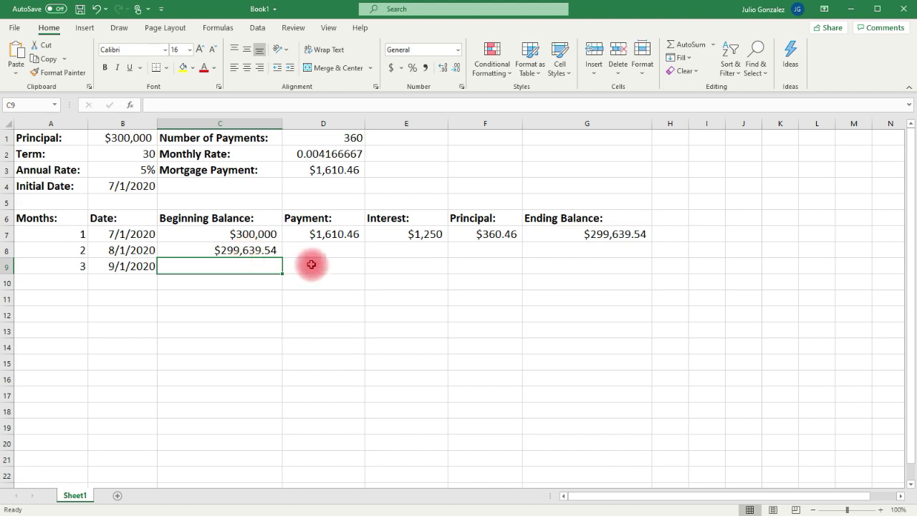
Try to fill the payment formula from D7 down to D16, and undo the fill.
left_click(338, 255)
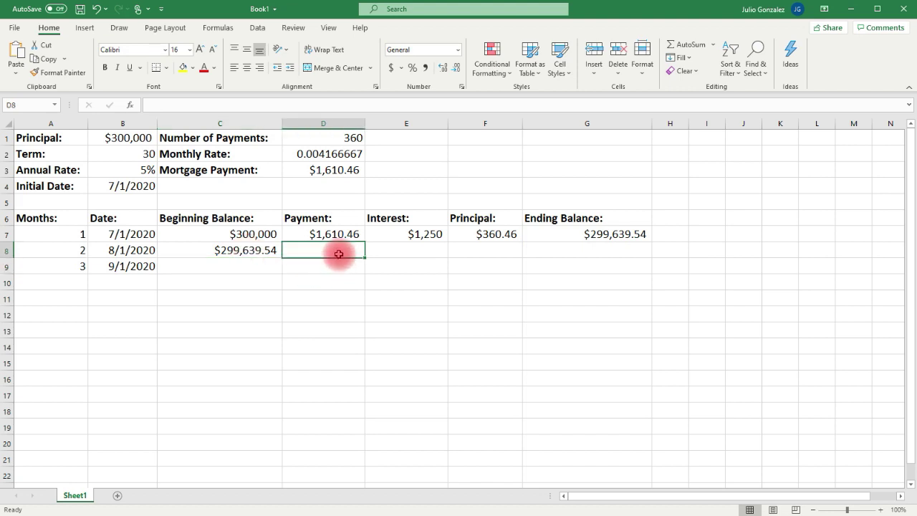
left_click(327, 235)
left_click_drag(365, 242, 436, 374)
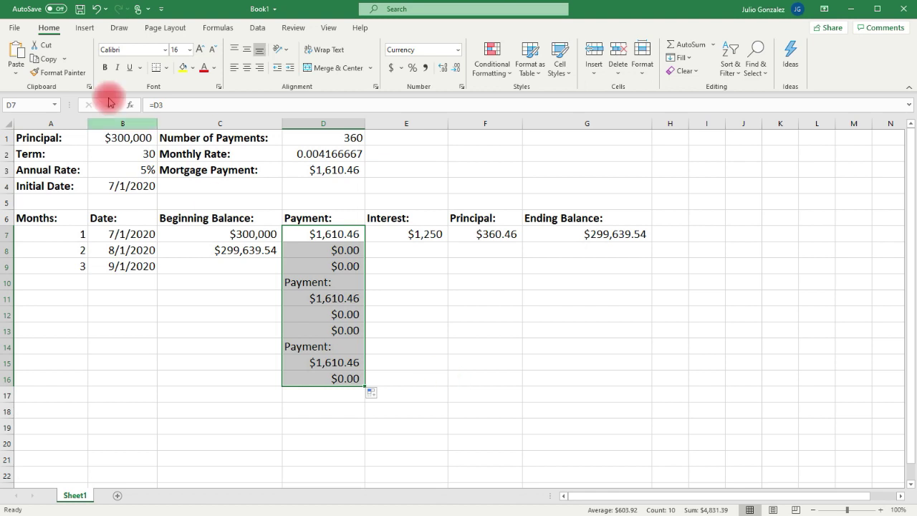
left_click(96, 9)
Link the second month's payment in D8 to the mortgage payment with the absolute reference formula =$D$3.
left_click(326, 249)
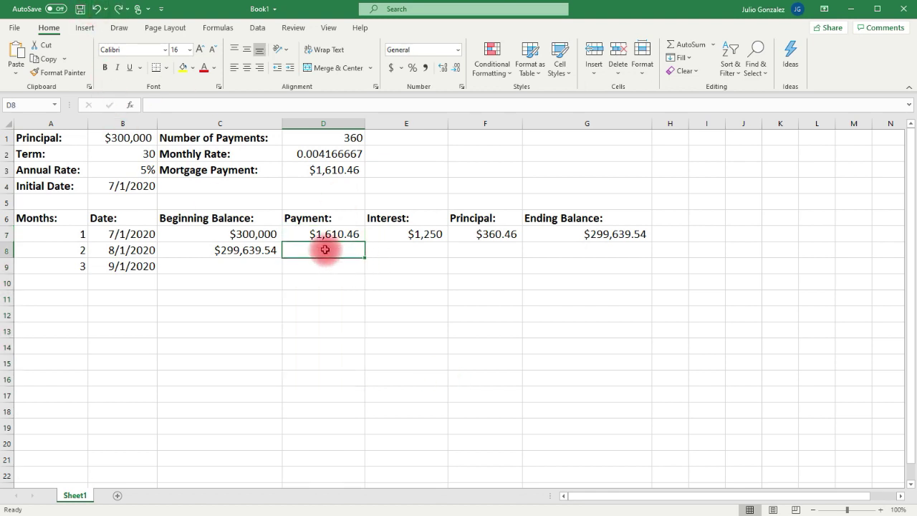
left_click(322, 234)
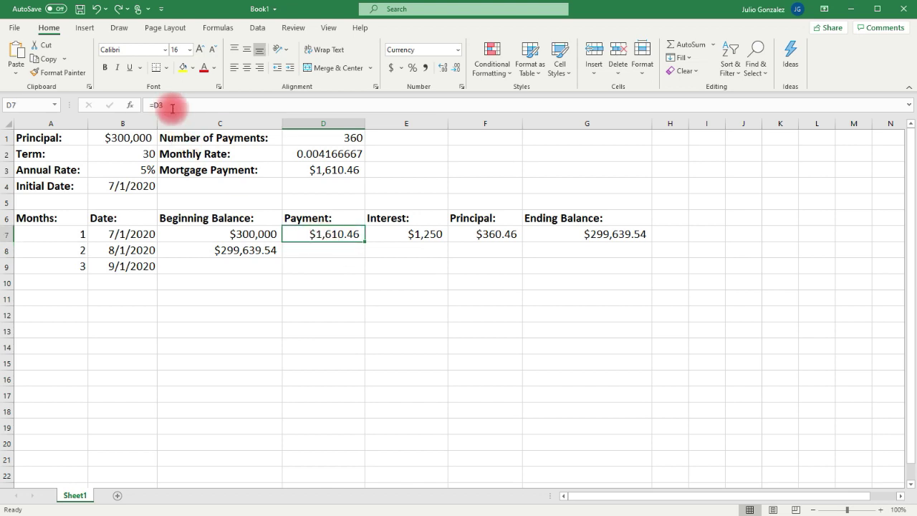
left_click(324, 250)
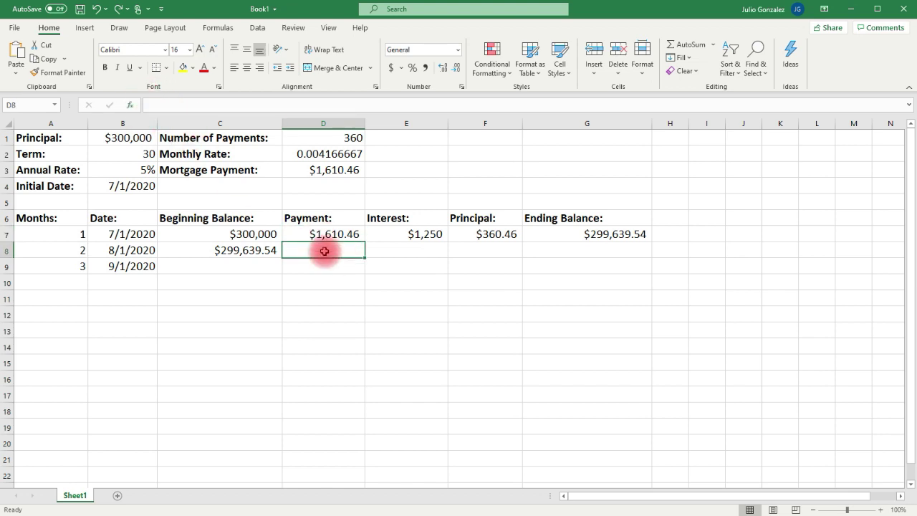
type("=$")
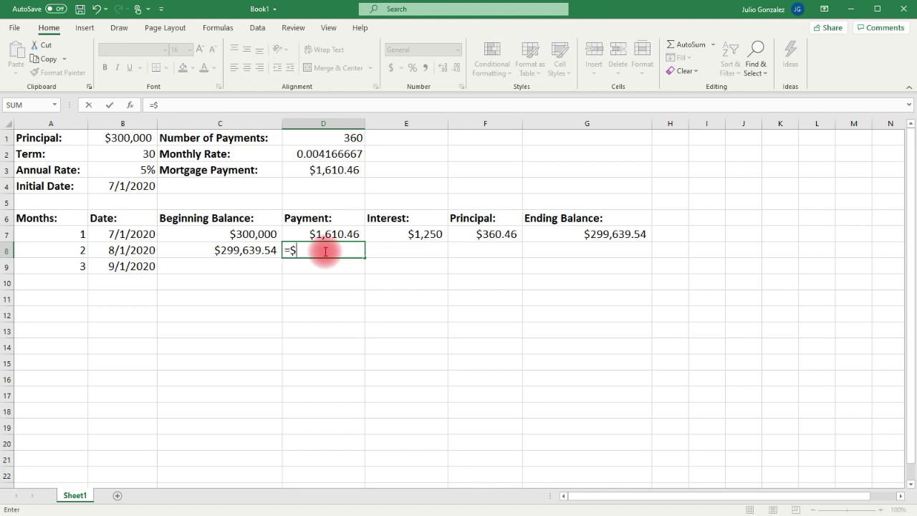
type("D$")
type("3")
key("Return")
Try filling the absolute payment formula from D8 down to D16, and undo the fill.
left_click(327, 250)
left_click_drag(363, 258, 366, 383)
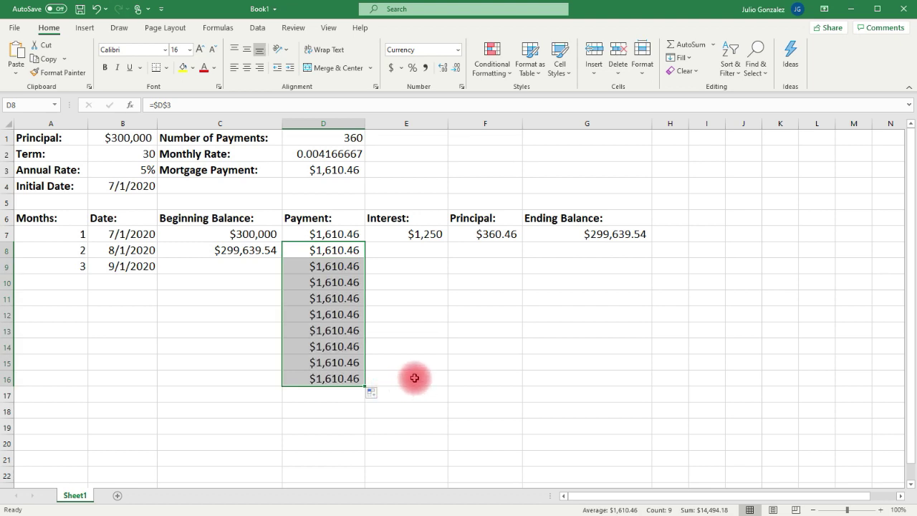
left_click(96, 8)
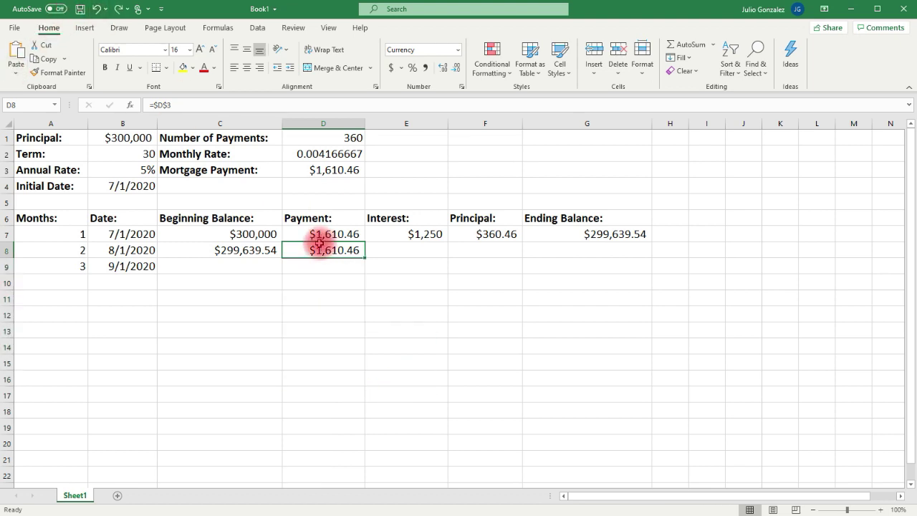
Calculate the second month's interest in E8 with the formula =C8*D2.
left_click(426, 256)
left_click(410, 233)
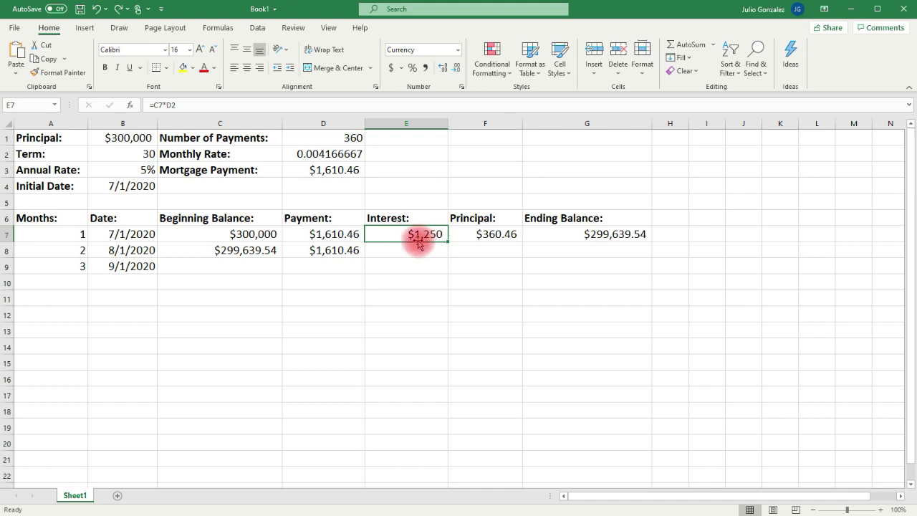
left_click(407, 250)
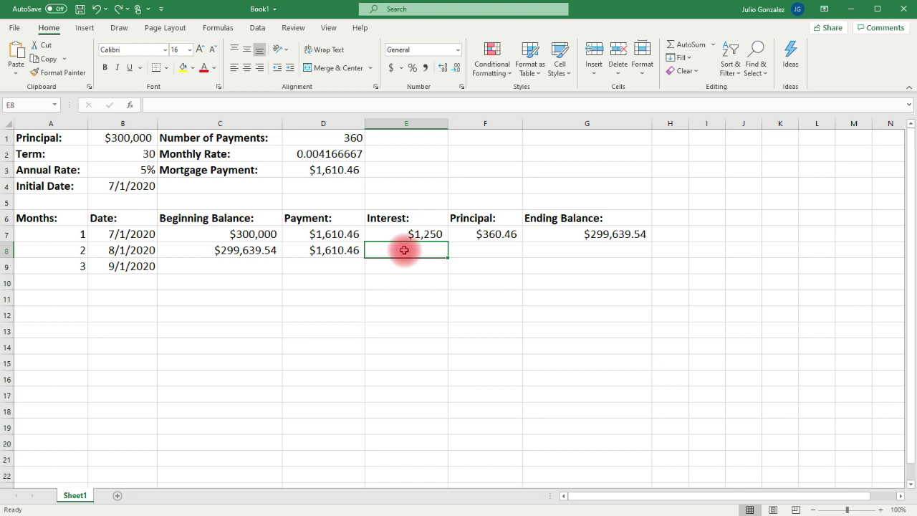
type("=")
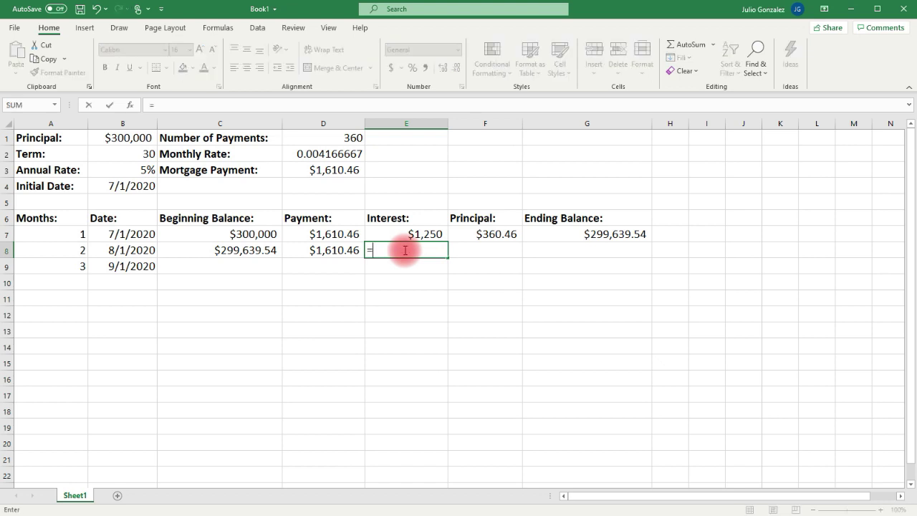
type("C8")
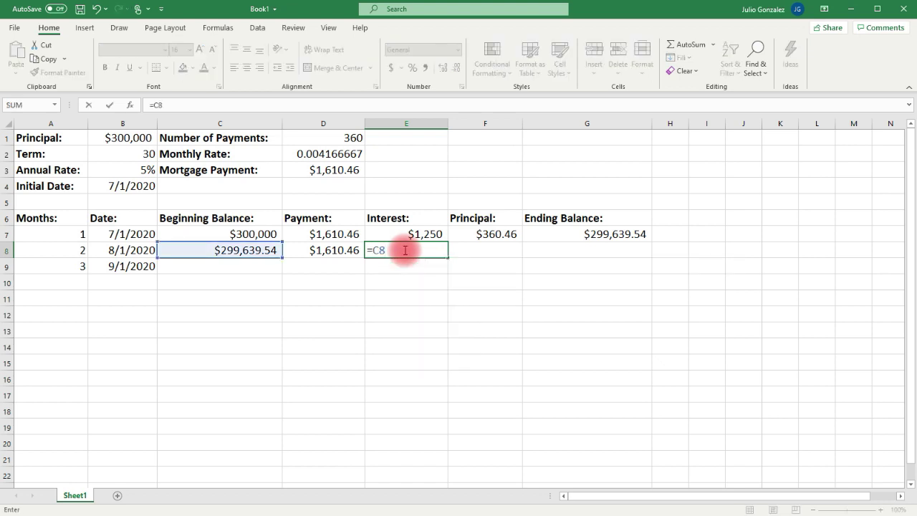
type("*D2")
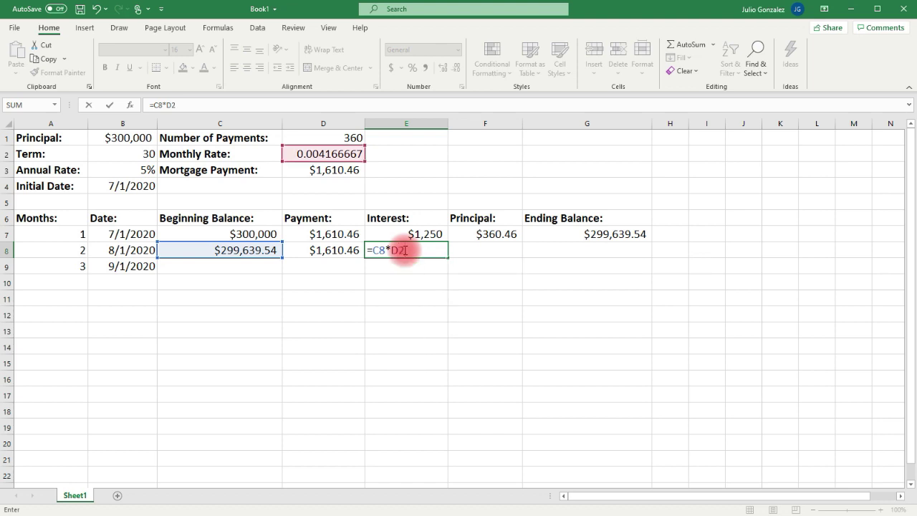
key("Return")
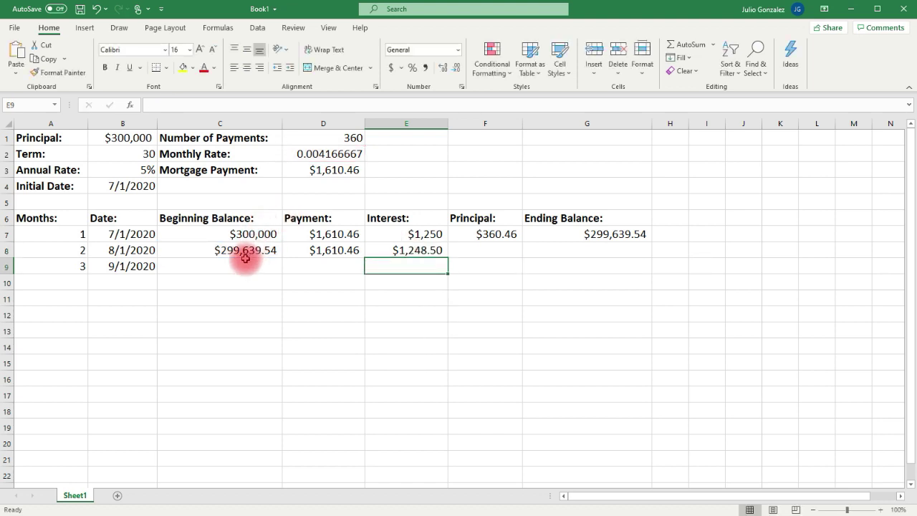
left_click(338, 154)
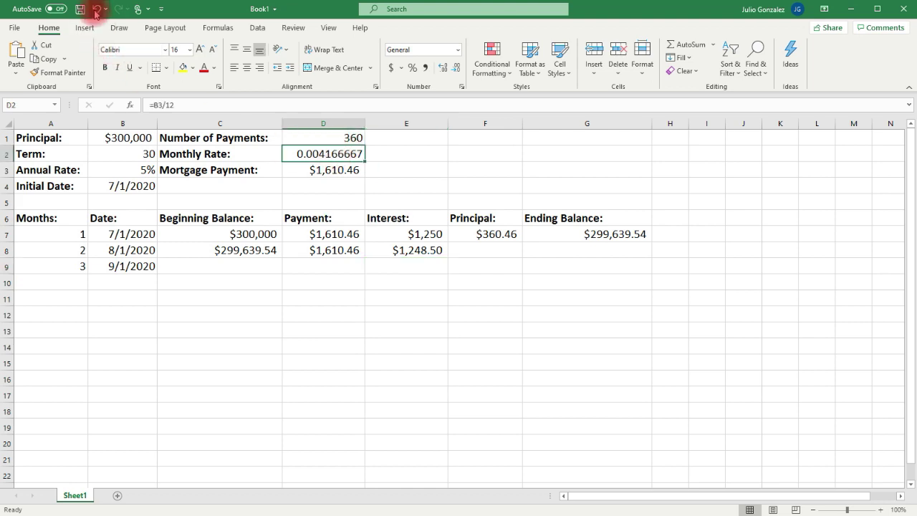
left_click(438, 254)
Calculate the second month's principal portion in F8 with the formula =D8-E8.
left_click(487, 250)
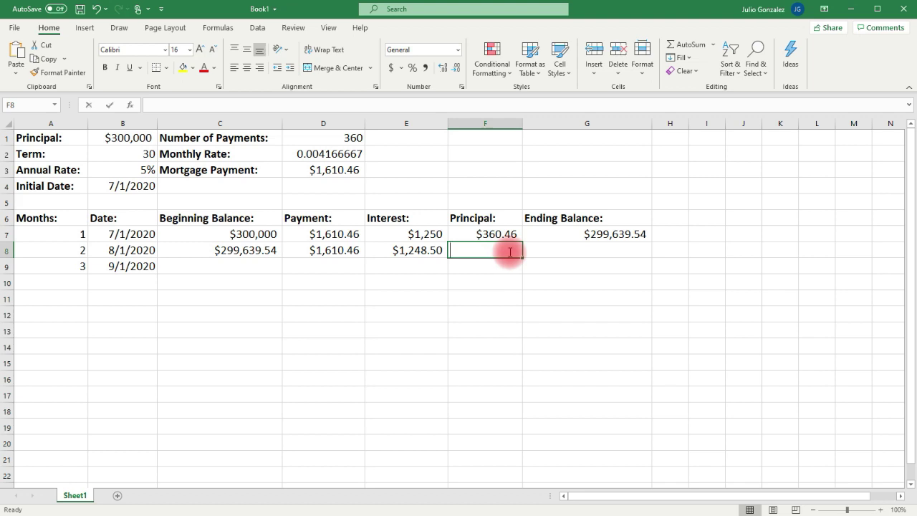
type("=D8-")
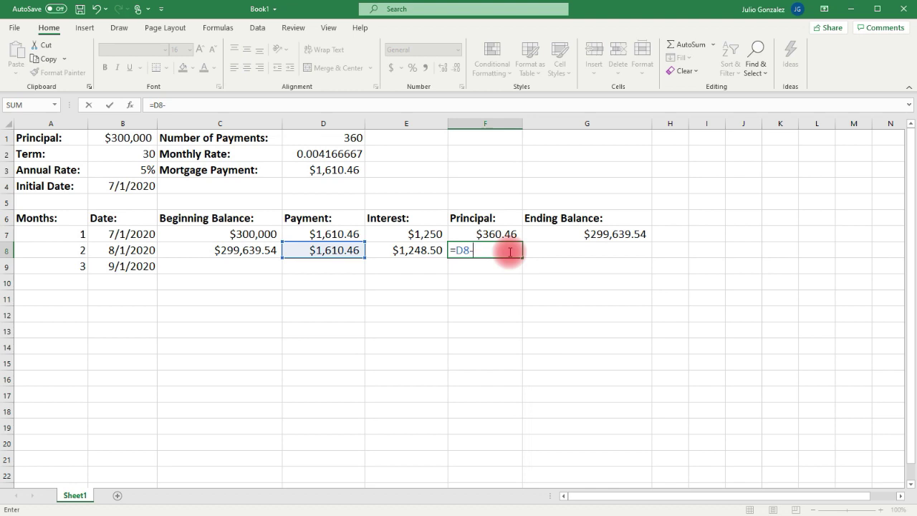
type("E8")
key("Return")
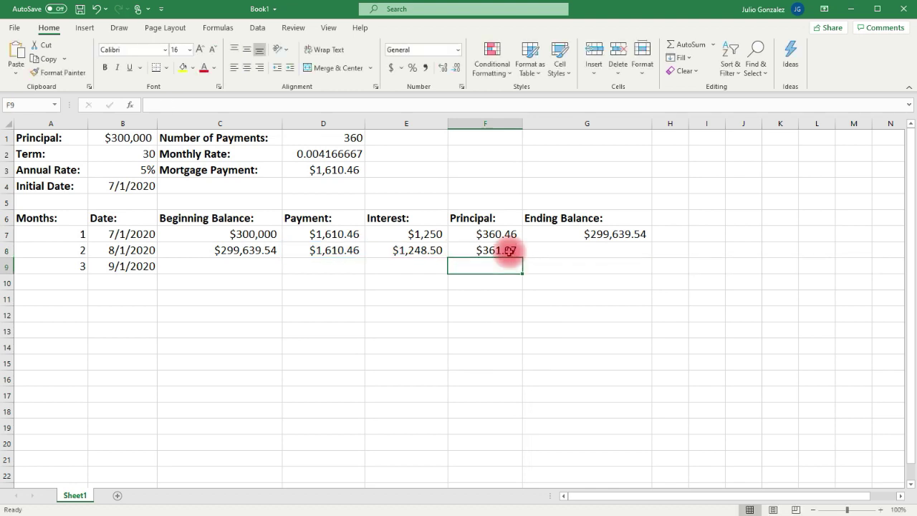
Try the formula =D9-E9 for the third month's principal portion in F9, and discard the entry.
left_click(494, 234)
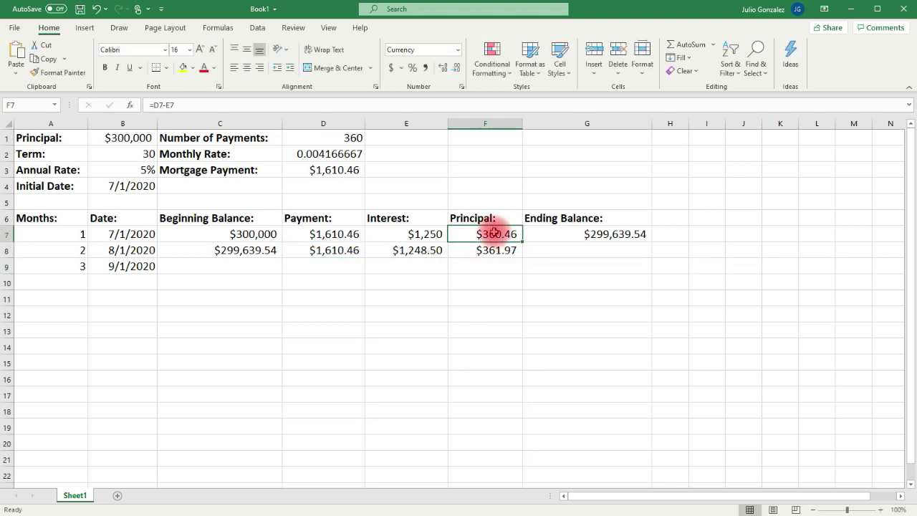
left_click(493, 250)
left_click(492, 266)
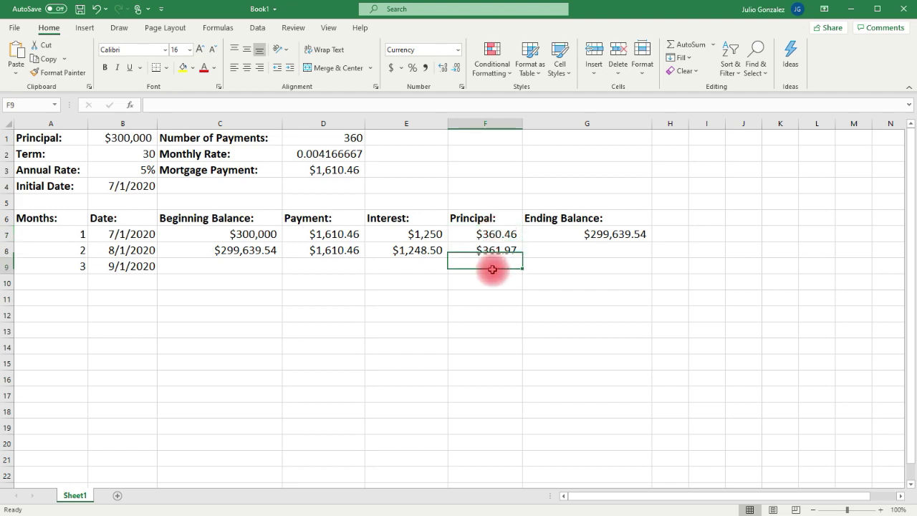
type("=D")
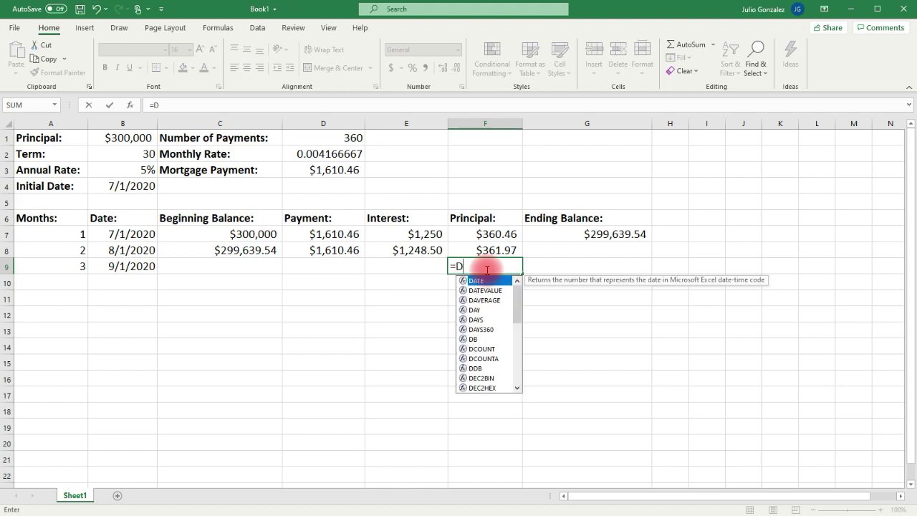
type("9-E9")
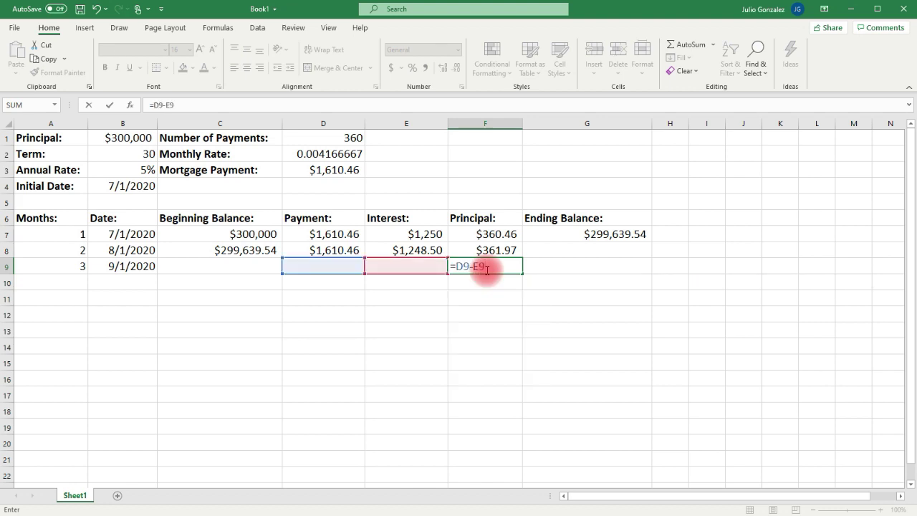
key("BackSpace")
key("BackSpace")
key("BackSpace")
key("BackSpace")
key("BackSpace")
key("BackSpace")
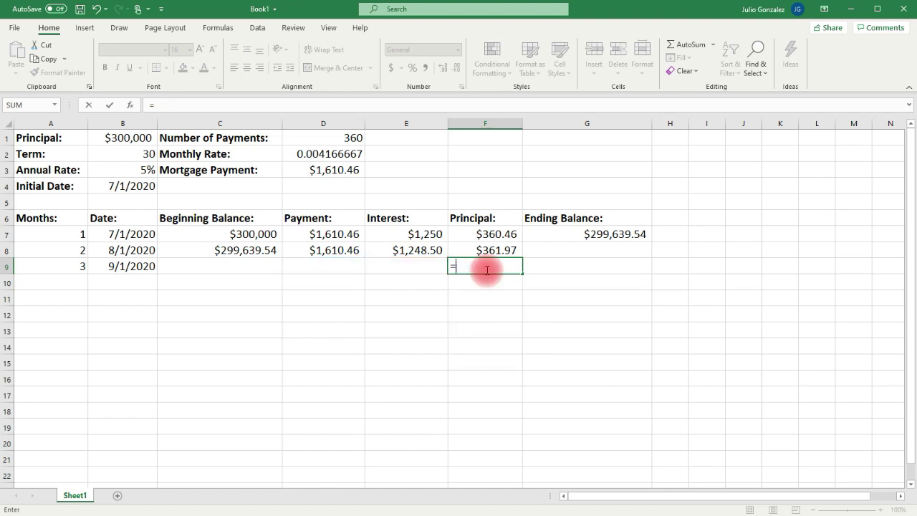
left_click(550, 237)
Calculate the second month's ending balance in G8 with the formula =C8-F8.
left_click(553, 248)
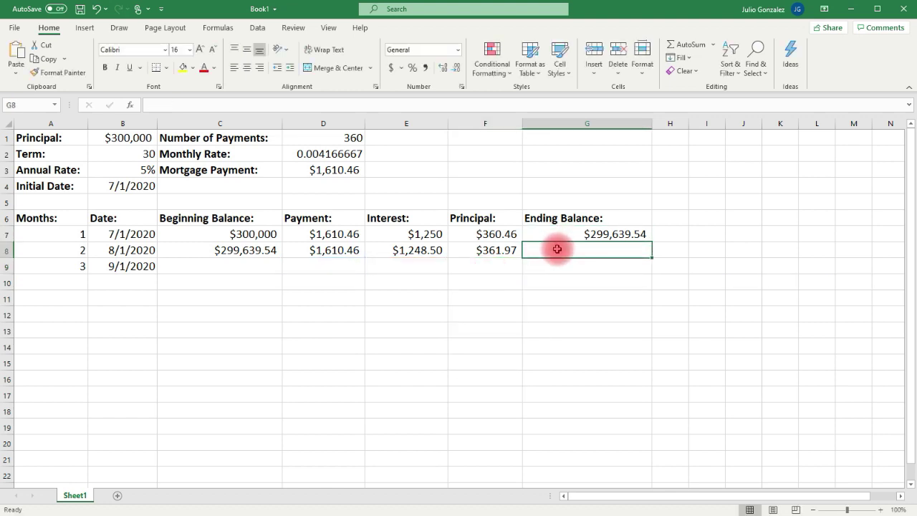
left_click(235, 250)
left_click(487, 250)
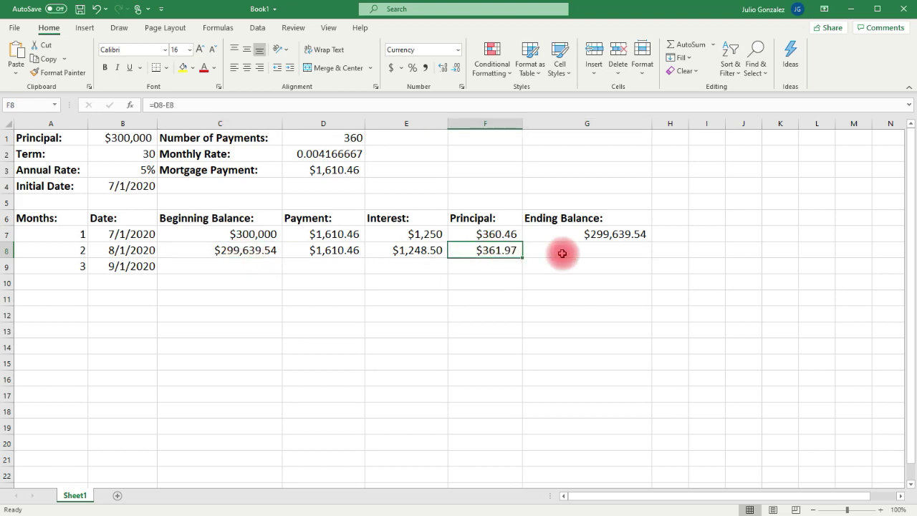
left_click(564, 234)
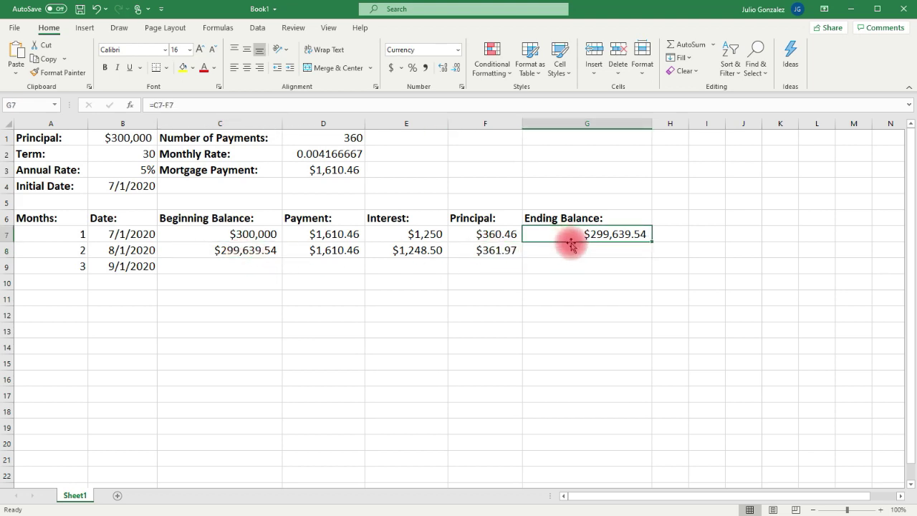
left_click(565, 256)
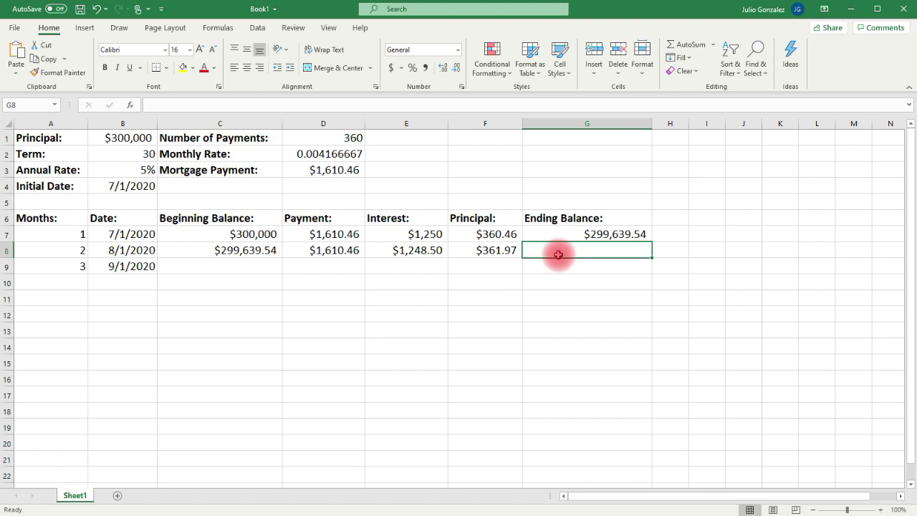
type("=C8-F")
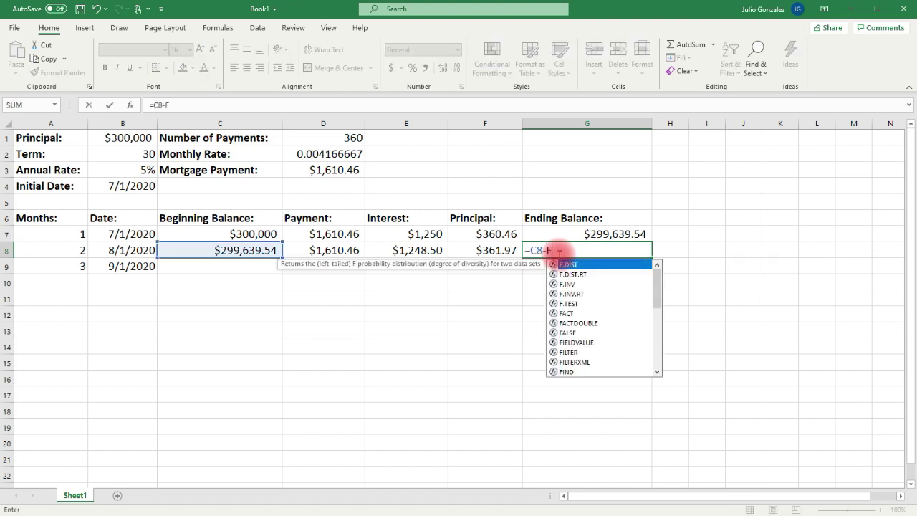
type("8")
key("Return")
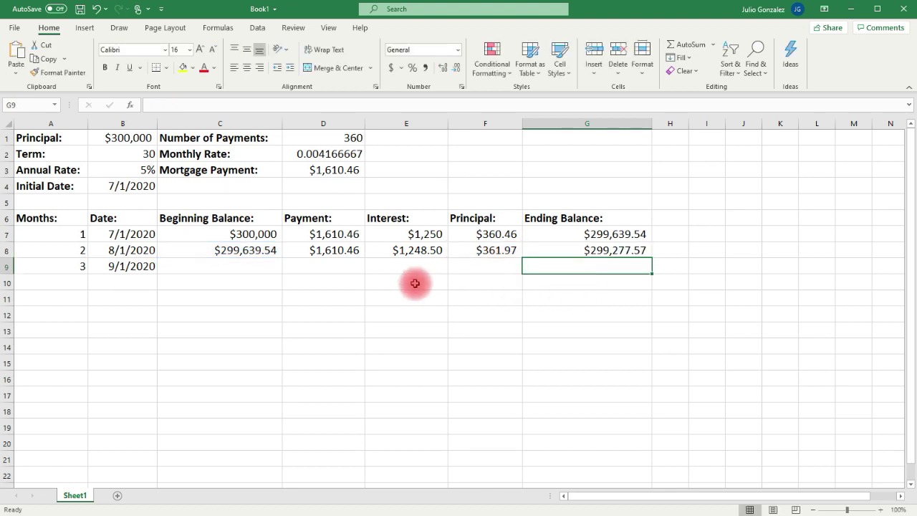
Link the third month's beginning balance in C9 to the previous ending balance with the formula =G8.
left_click(196, 265)
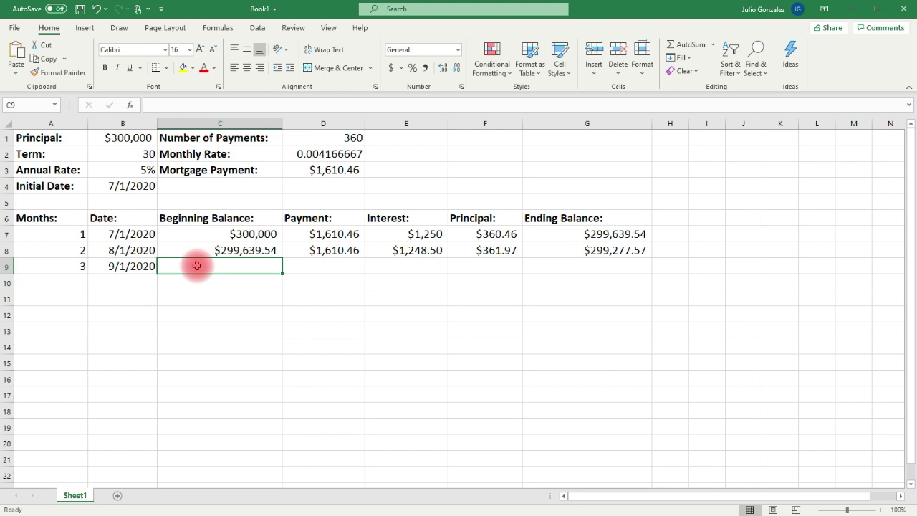
type("=")
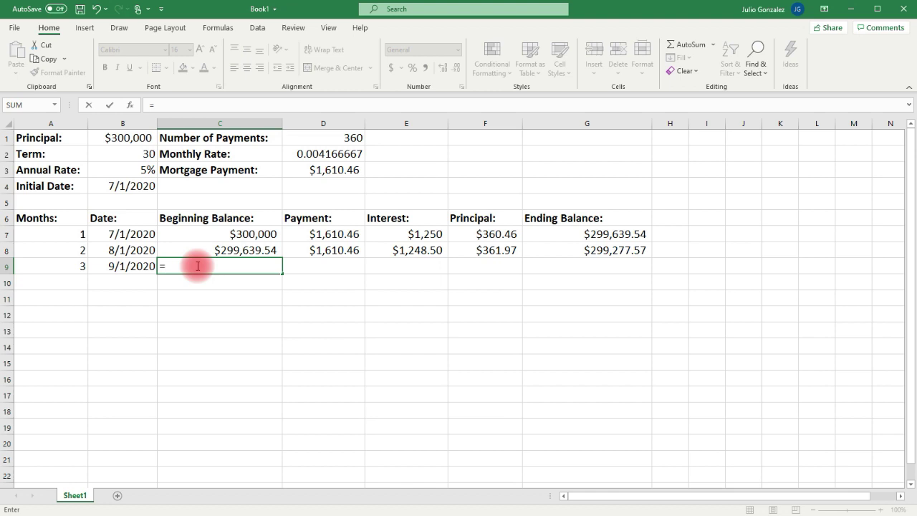
type("G")
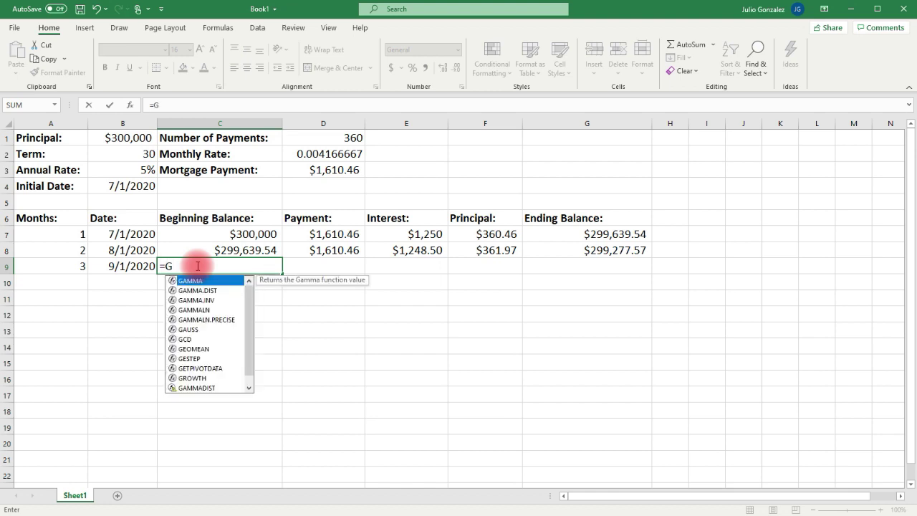
type("8")
key("Return")
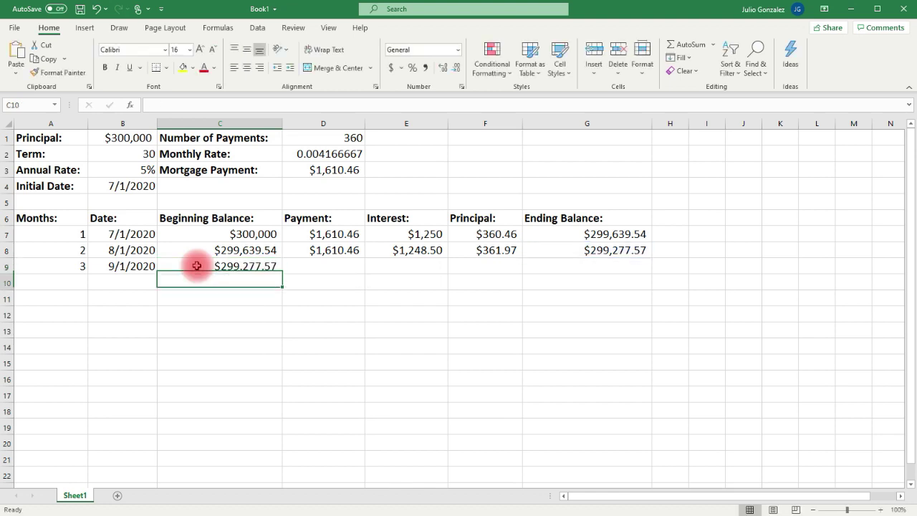
Fill the second month's payment formula from D8 down to the third month in D9.
left_click(342, 269)
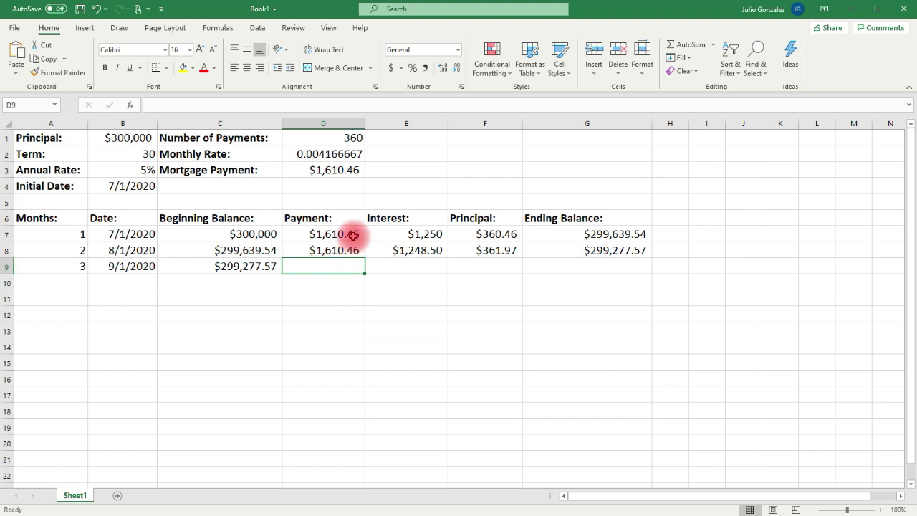
left_click(361, 253)
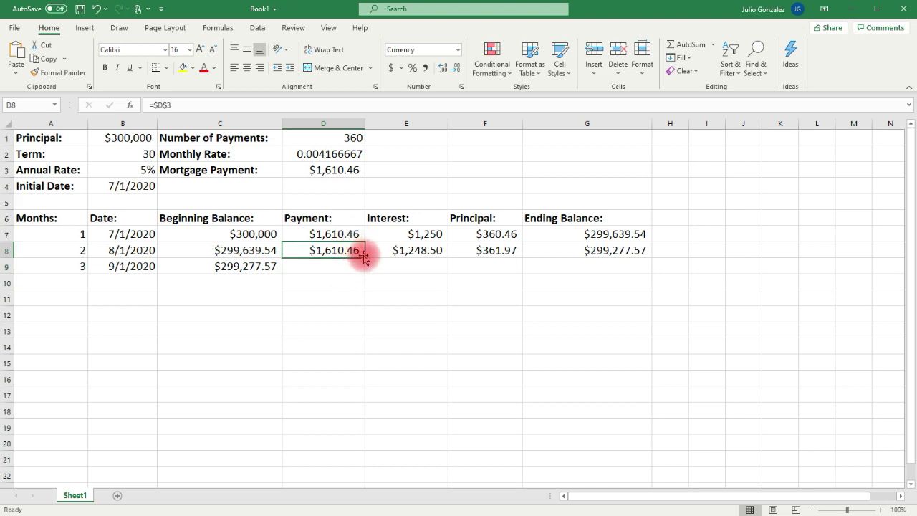
left_click_drag(362, 254, 364, 271)
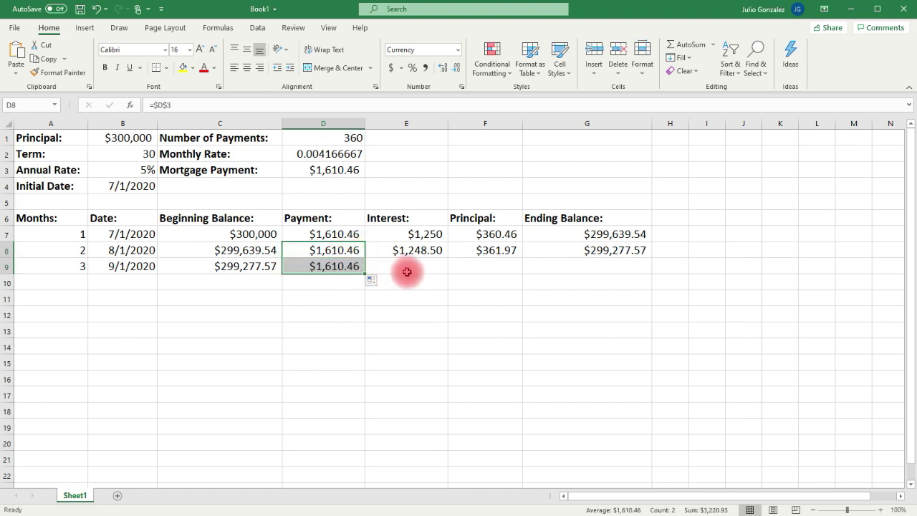
Calculate the third month's interest in E9 with the formula =C9*D2.
left_click(408, 270)
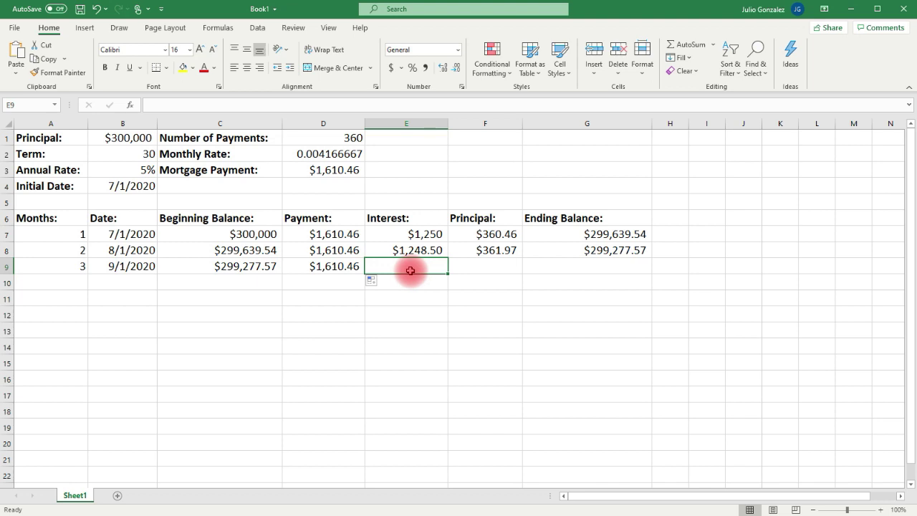
type("=")
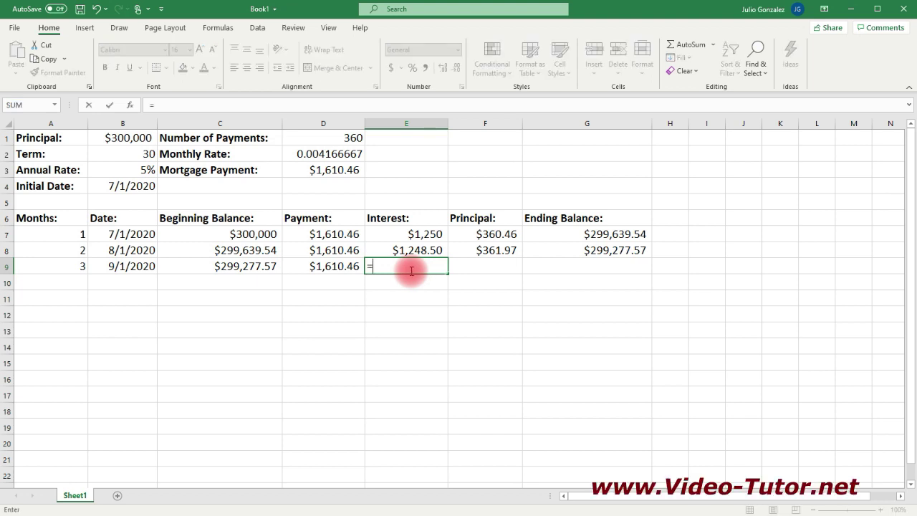
type("C9*")
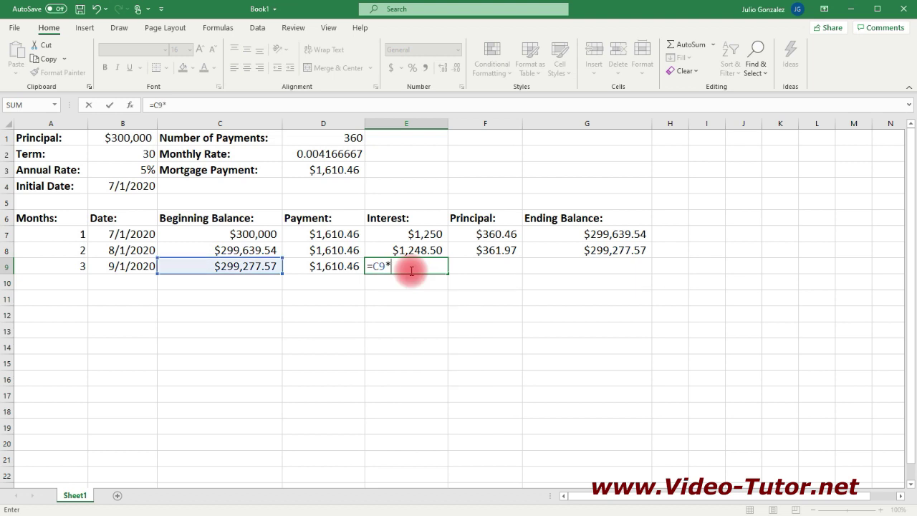
type("D2")
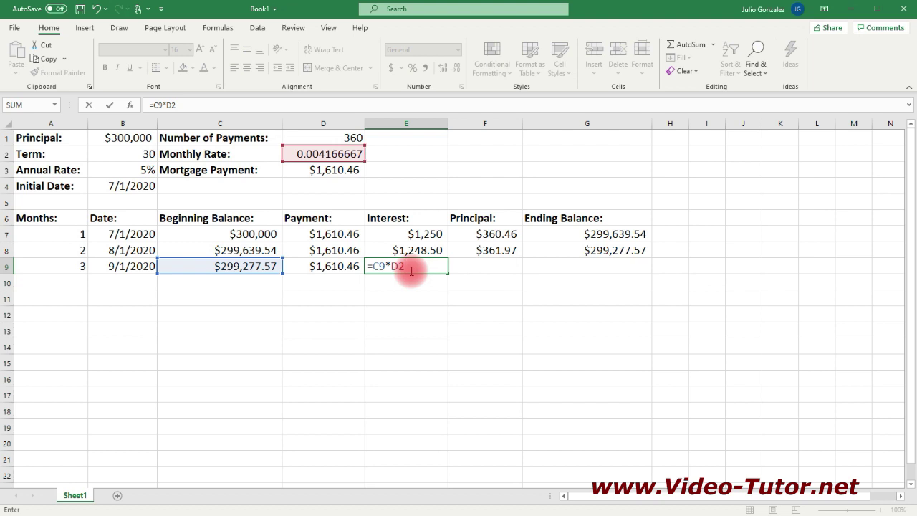
key("Return")
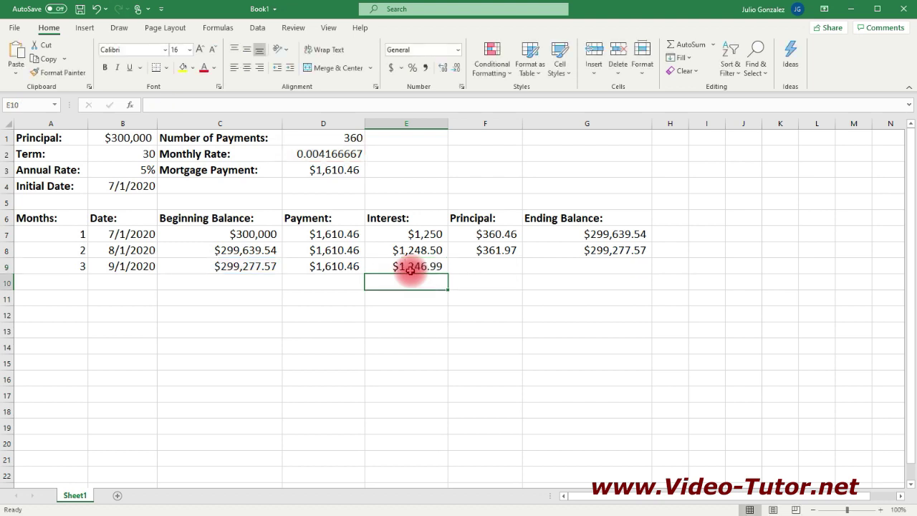
Calculate the third month's principal portion in F9 with the formula =D9-E9.
left_click(482, 266)
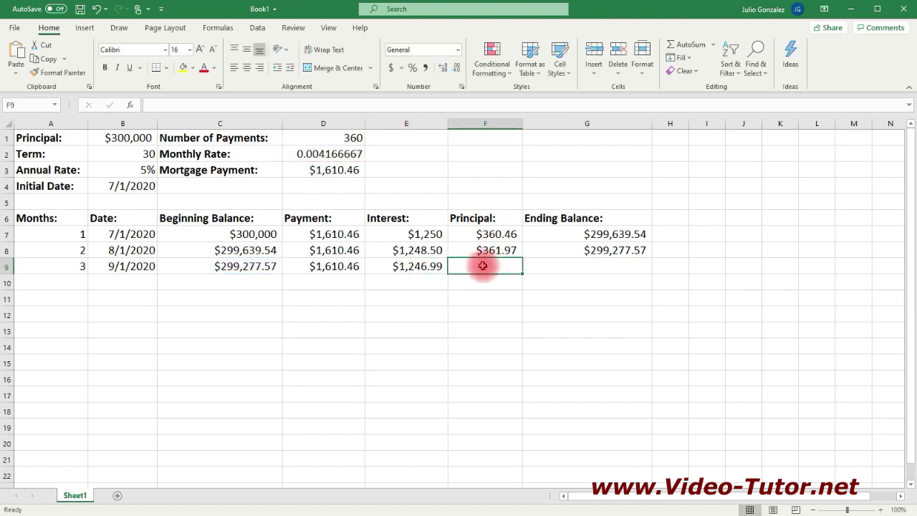
type("=")
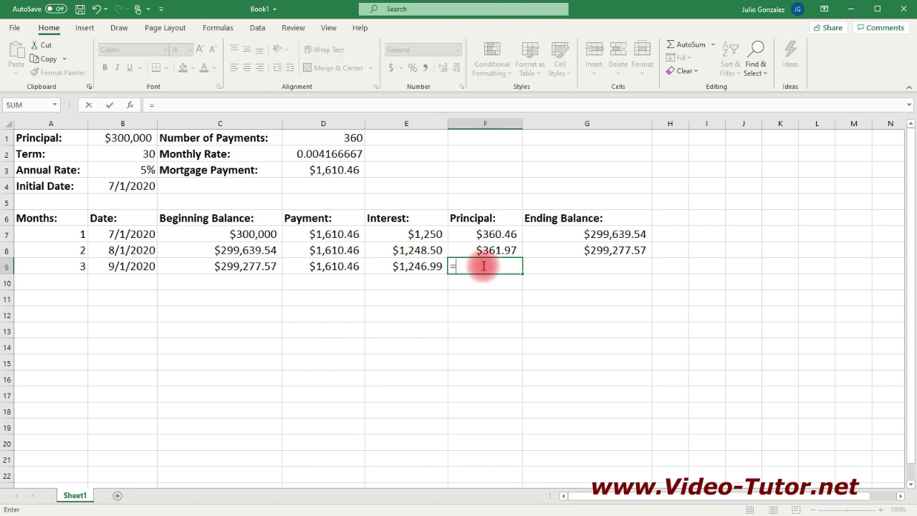
type("D")
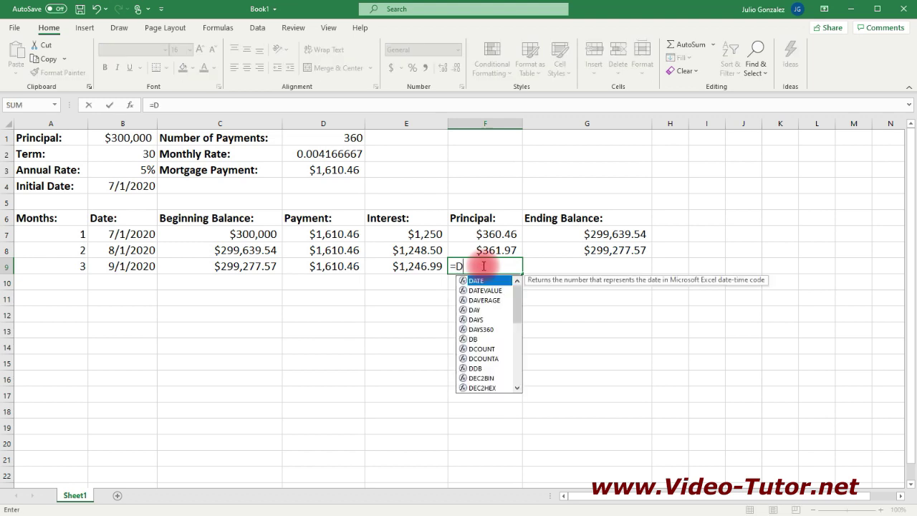
type("9-")
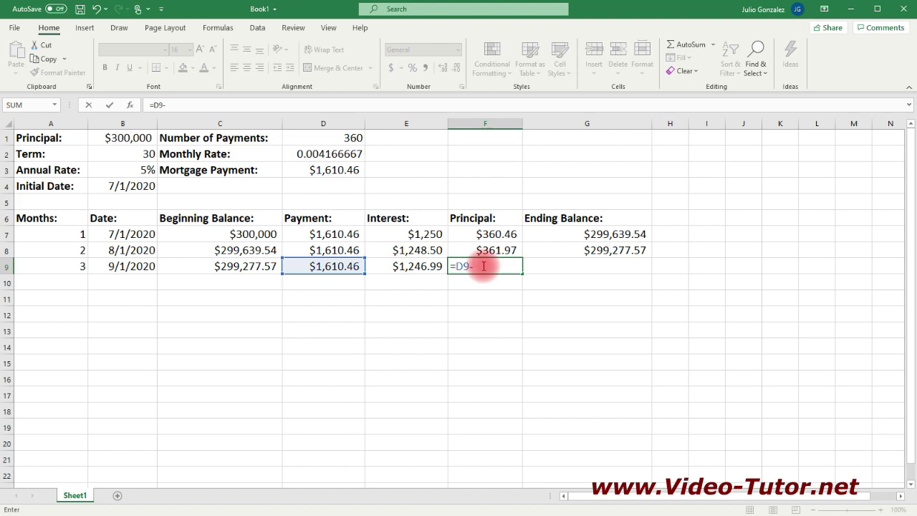
type("E9")
key("Return")
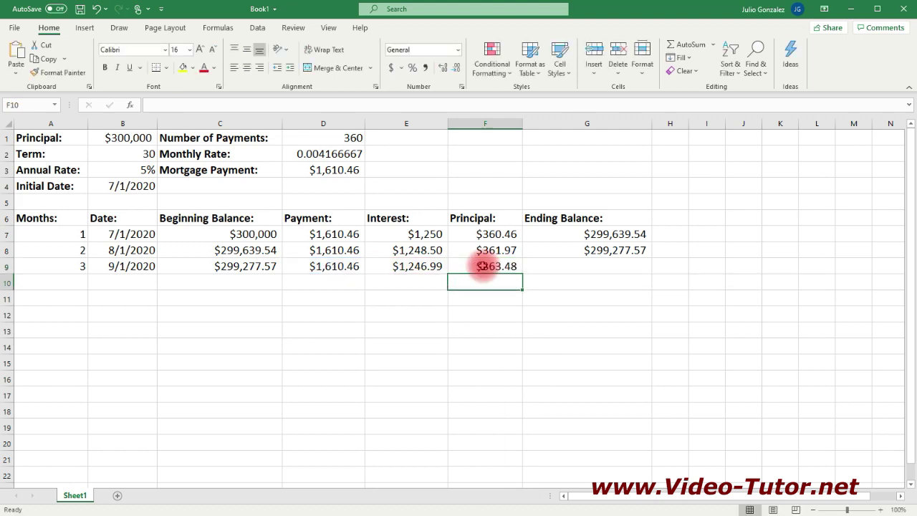
Calculate the third month's ending balance in G9 with the formula =C9-F9.
left_click(550, 265)
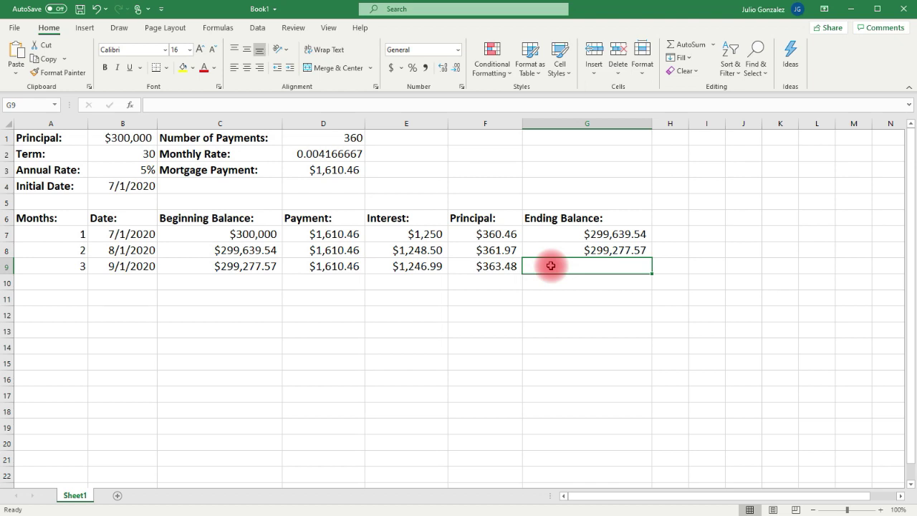
type("=")
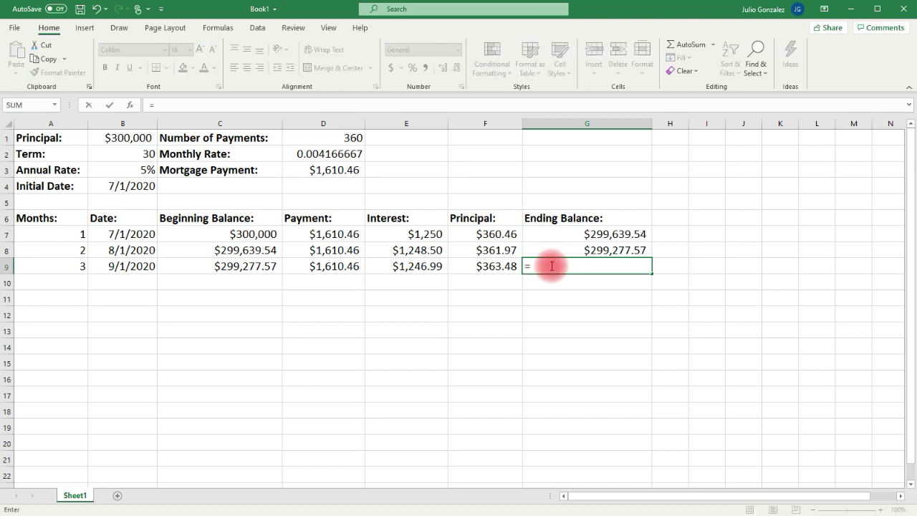
type("C9-")
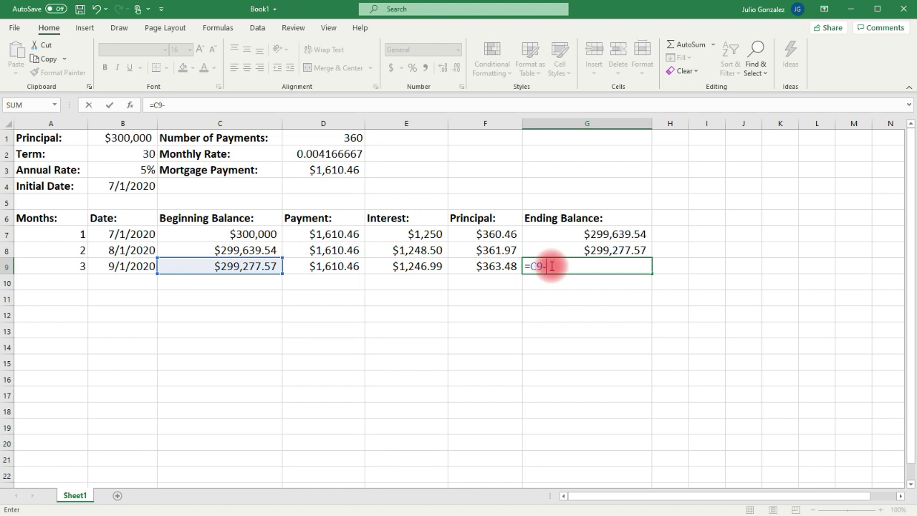
type("F9")
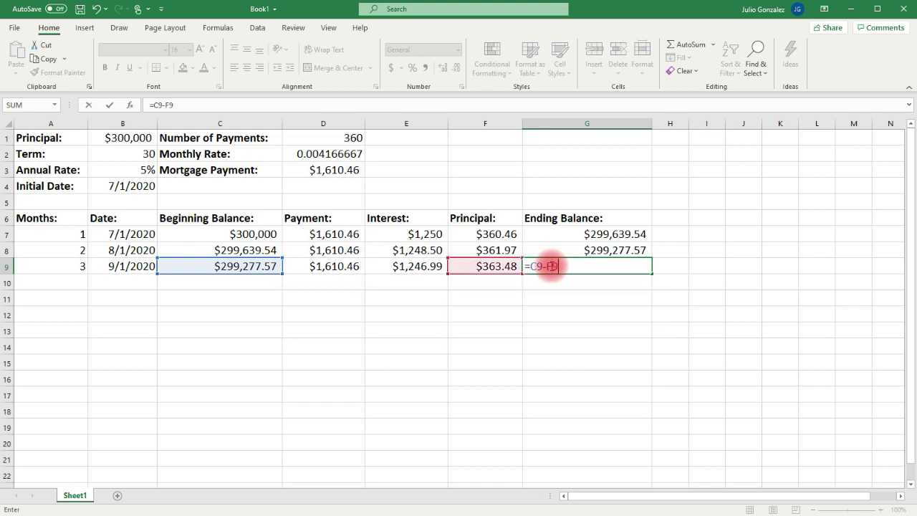
key("Return")
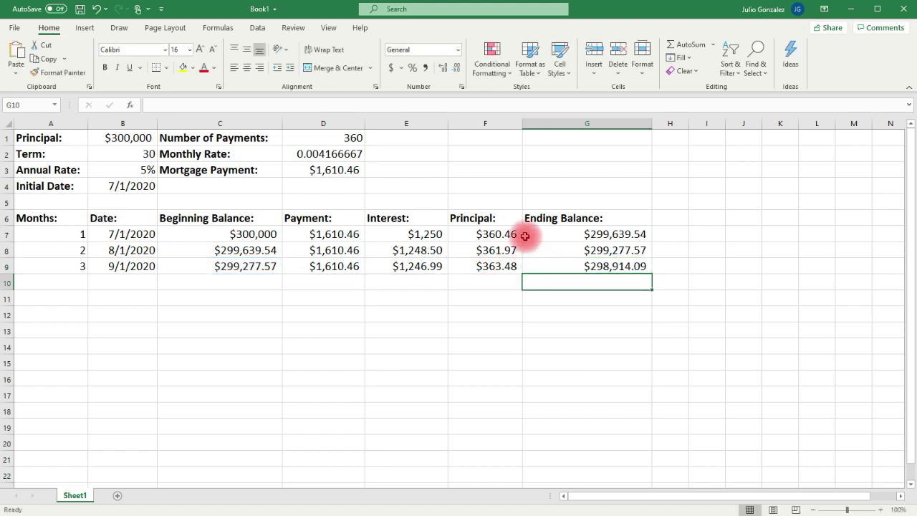
Review the principal, ending balance, interest, payment and beginning balance formulas in the first three months' rows.
left_click(502, 234)
left_click(503, 250)
left_click(504, 268)
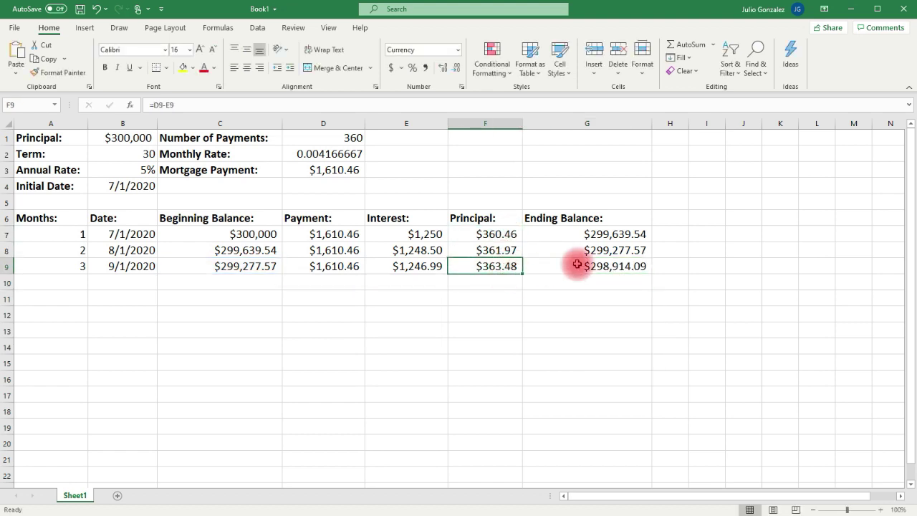
left_click(600, 238)
left_click(594, 266)
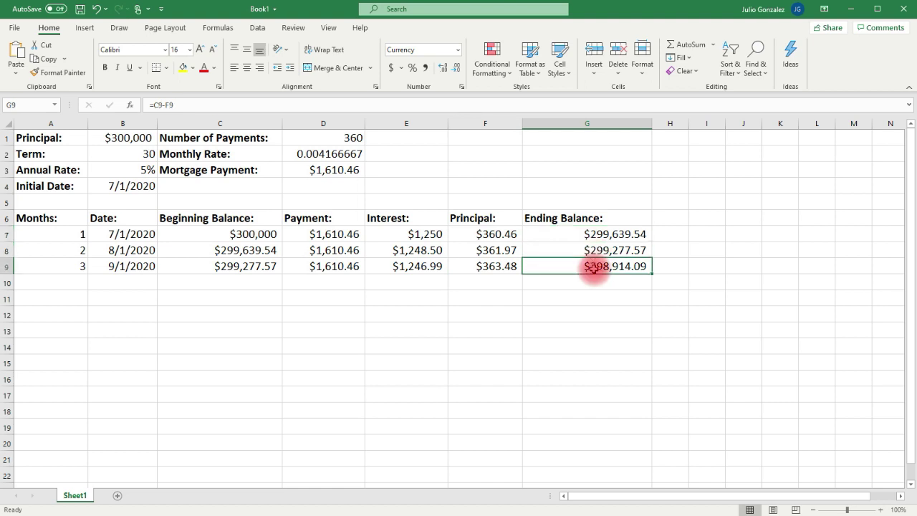
left_click(431, 236)
left_click(432, 252)
left_click(431, 266)
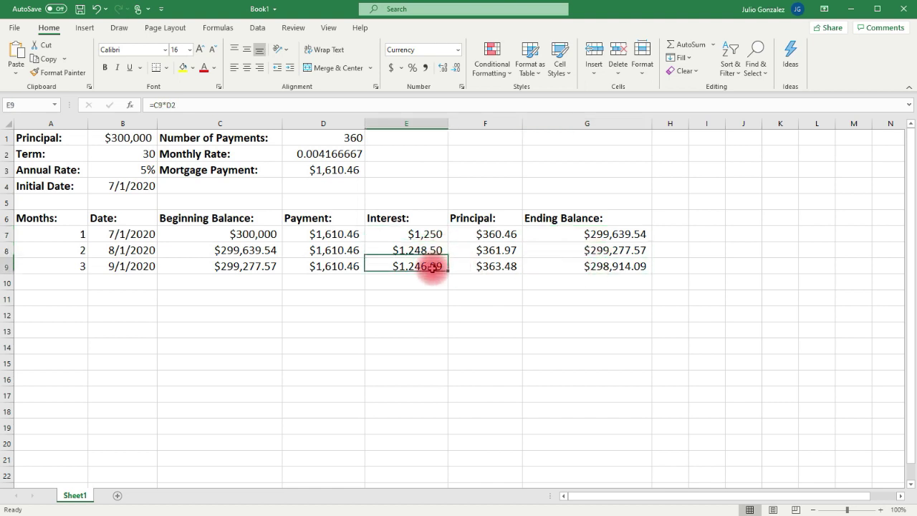
left_click(348, 237)
left_click(337, 251)
left_click(337, 269)
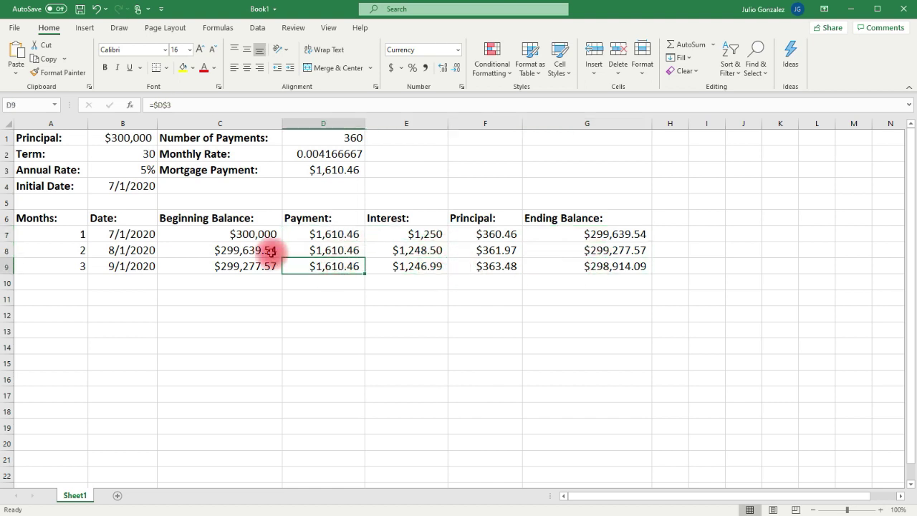
left_click(261, 235)
left_click(257, 250)
left_click(256, 266)
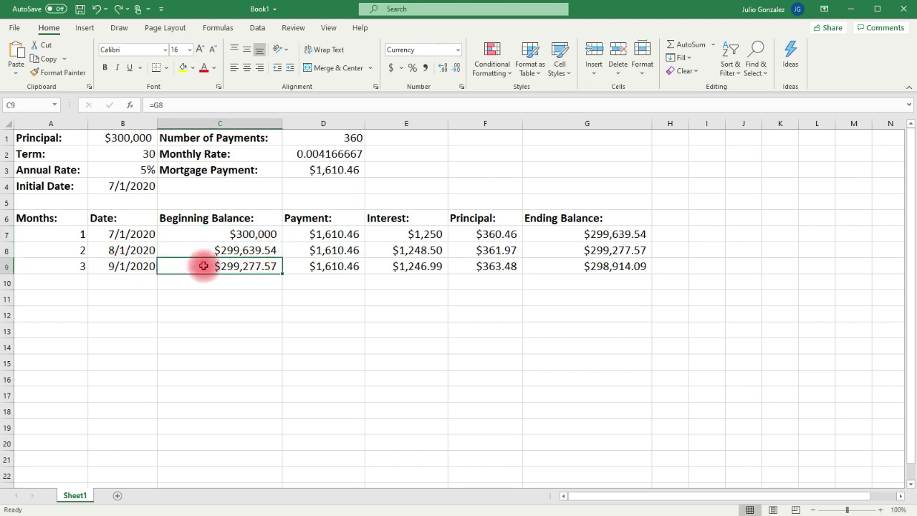
Fill the second and third months' rows, A8:G9, down through row 21 to extend the schedule to month 15.
left_click_drag(79, 251, 665, 462)
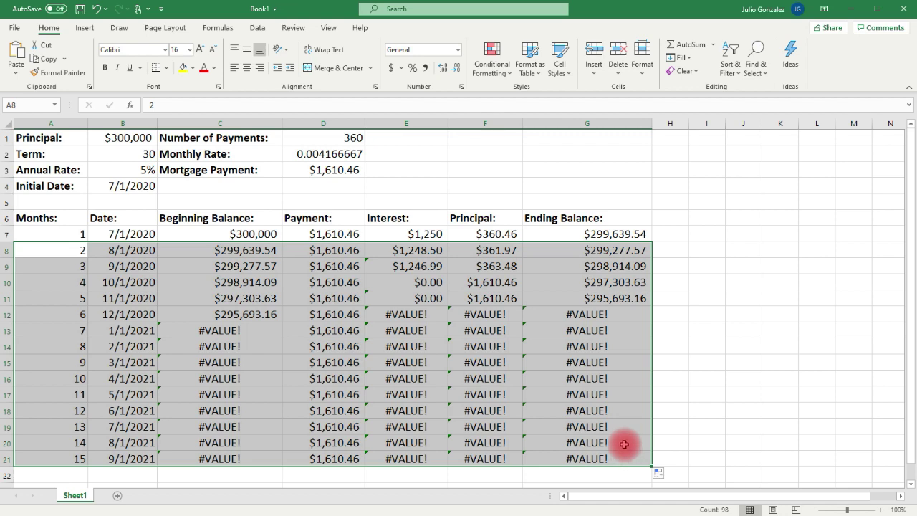
Check the ending balance formulas in G10:G13 and the principal formulas in F9:F11 for wrong references.
left_click(578, 284)
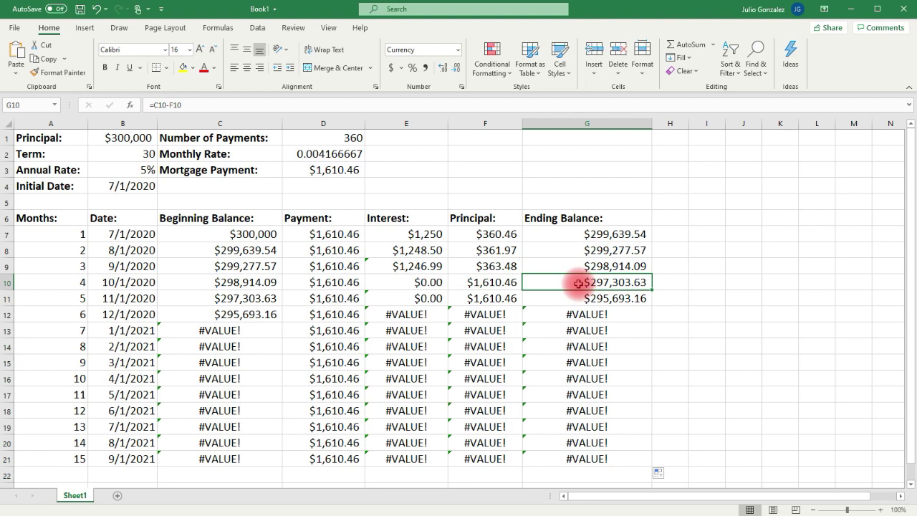
left_click(582, 300)
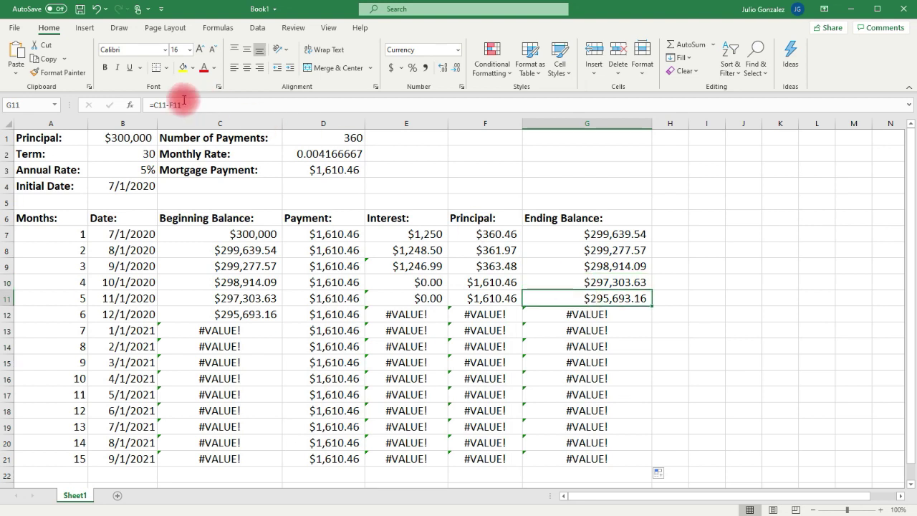
left_click(604, 317)
left_click(596, 337)
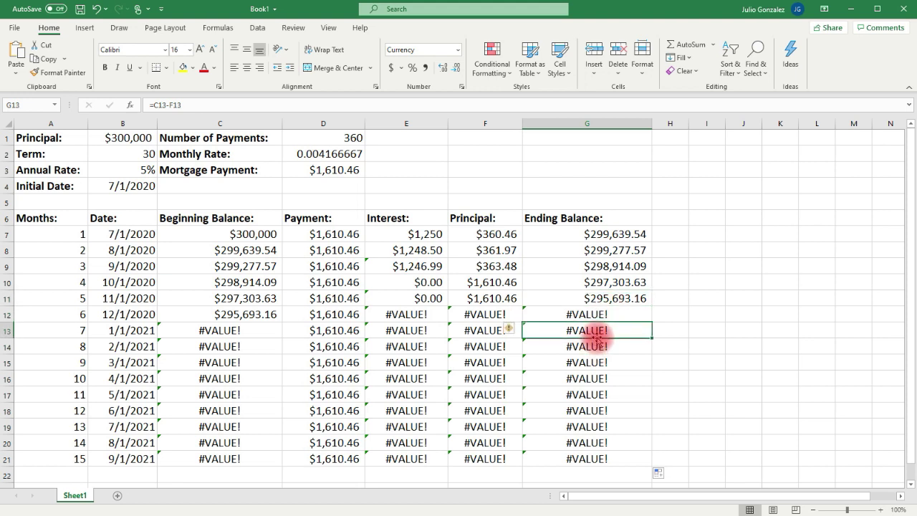
left_click(499, 267)
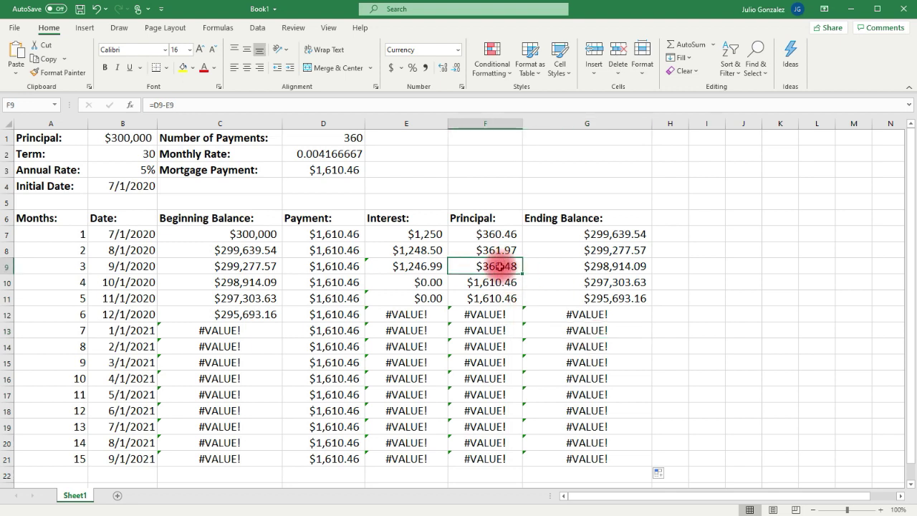
left_click(499, 282)
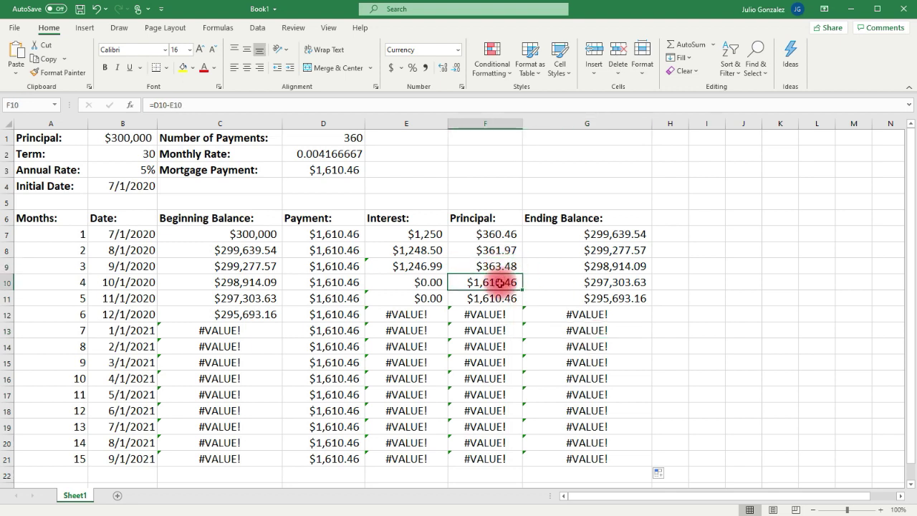
left_click(506, 299)
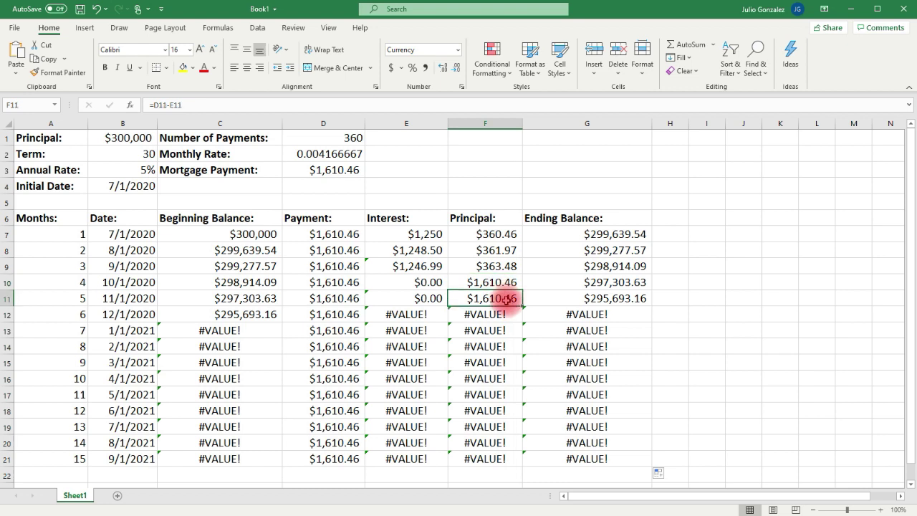
Check the payment formulas in D9:D12 and the beginning balance formulas in C9:C14 for wrong references.
left_click(333, 266)
left_click(344, 284)
left_click(336, 315)
left_click(269, 267)
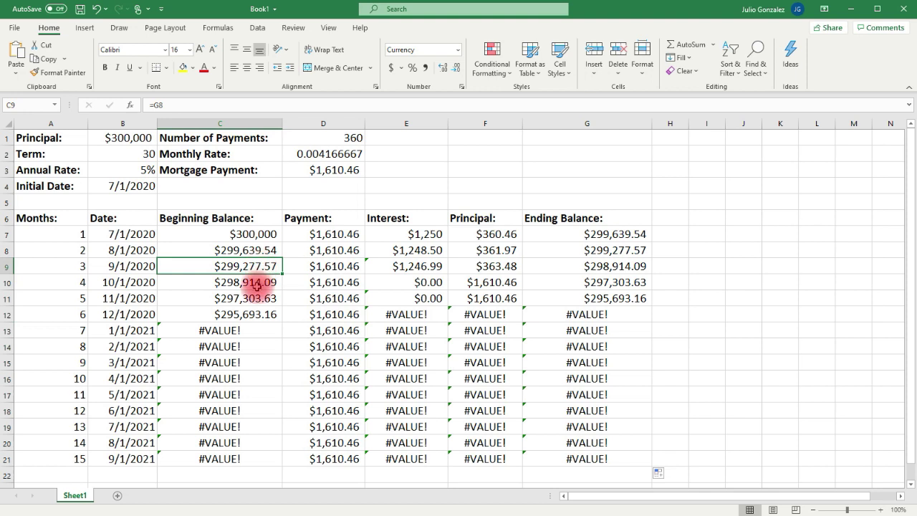
left_click(255, 284)
left_click(256, 299)
left_click(259, 315)
left_click(261, 330)
left_click(262, 340)
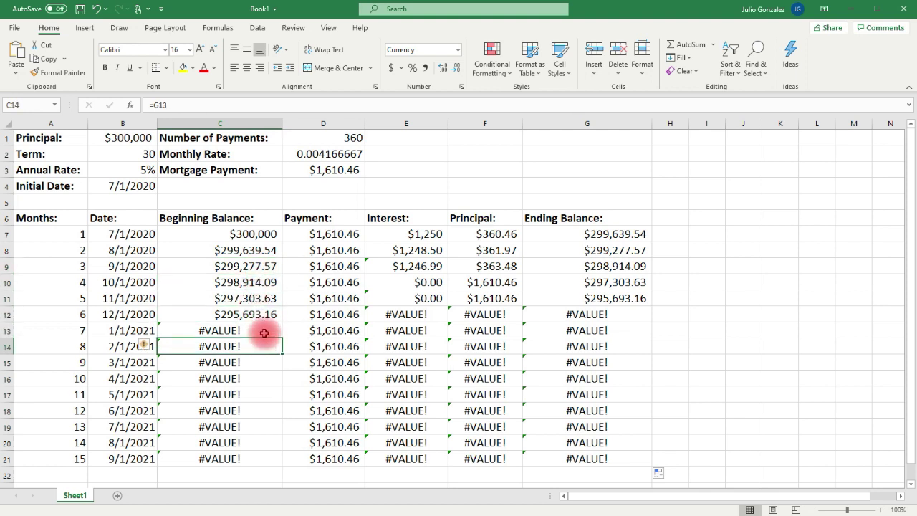
Compare the interest formulas in E8:E10, and undo the fill of the schedule below the third month.
left_click(428, 250)
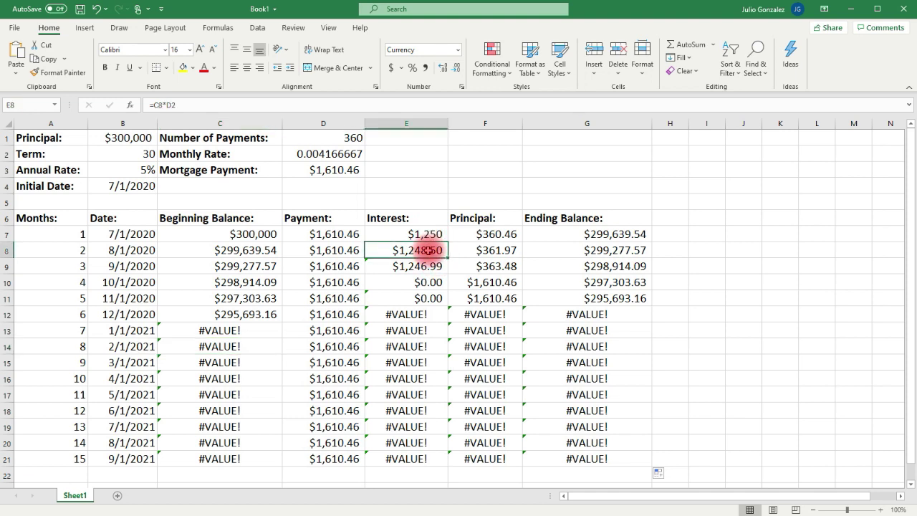
left_click(429, 265)
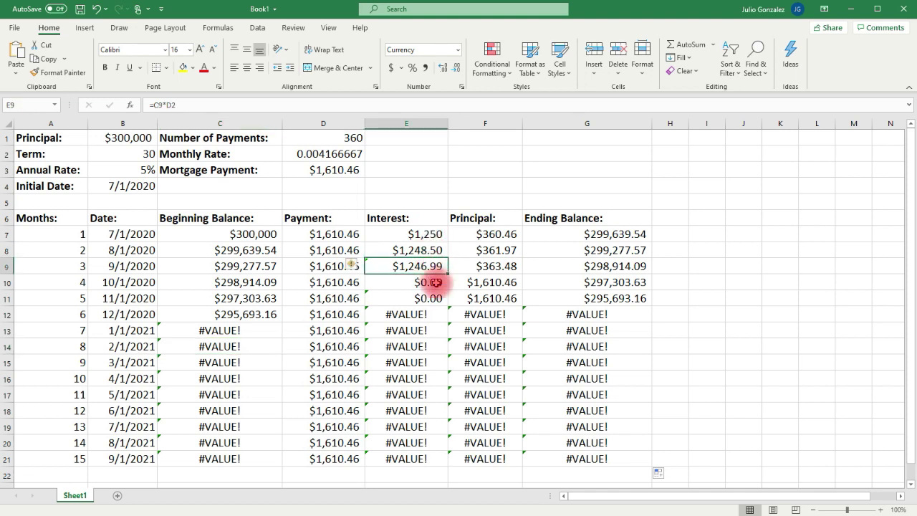
left_click(434, 284)
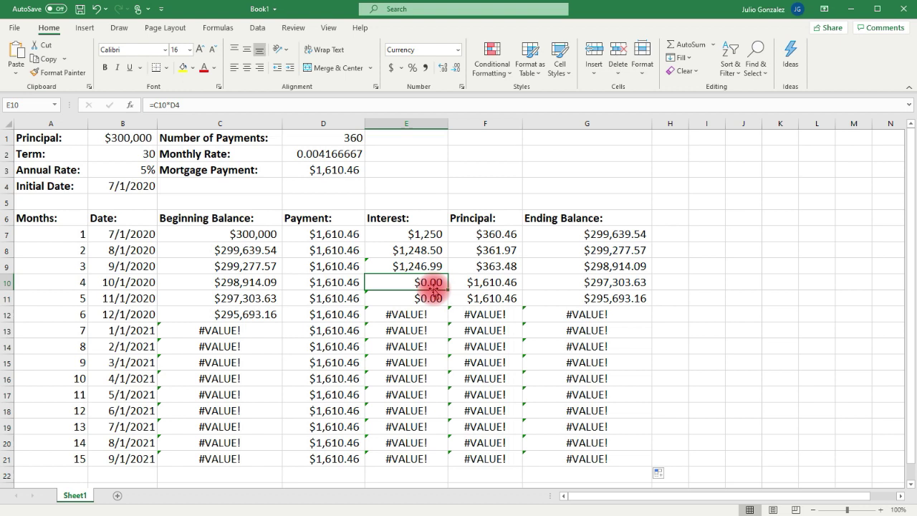
left_click(427, 252)
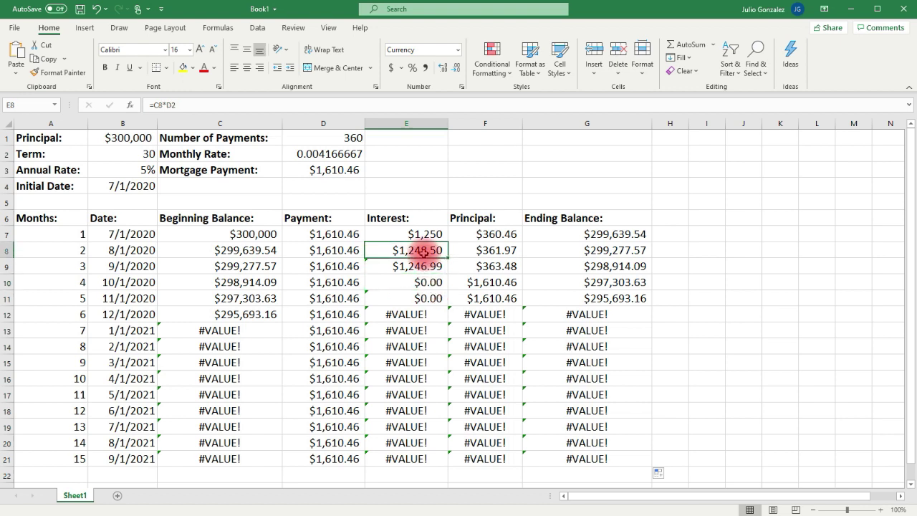
left_click(97, 9)
Make the monthly rate reference absolute as $D$2 in the second and third months' interest formulas, E8 and E9.
left_click(435, 249)
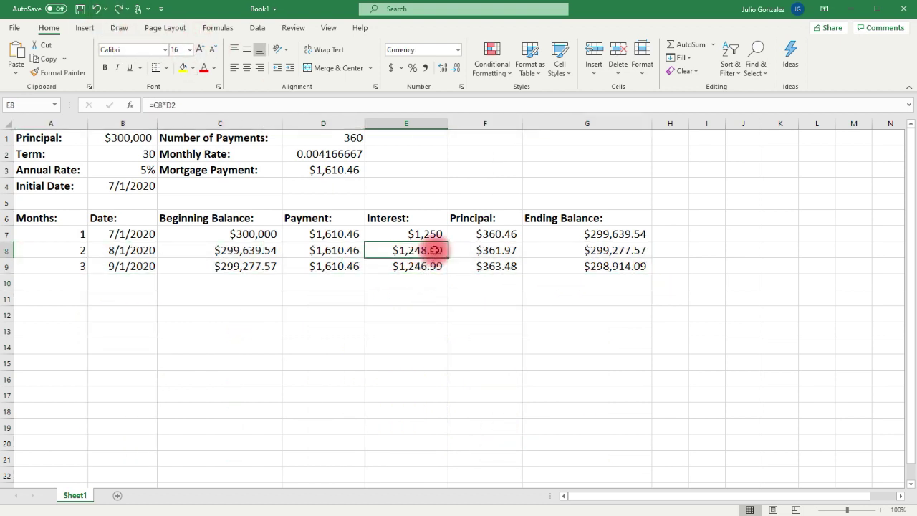
left_click(167, 106)
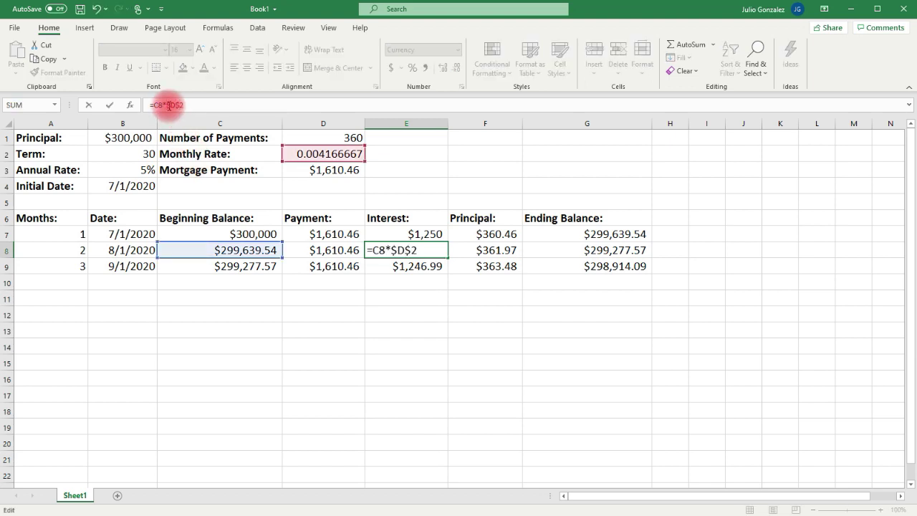
key("Return")
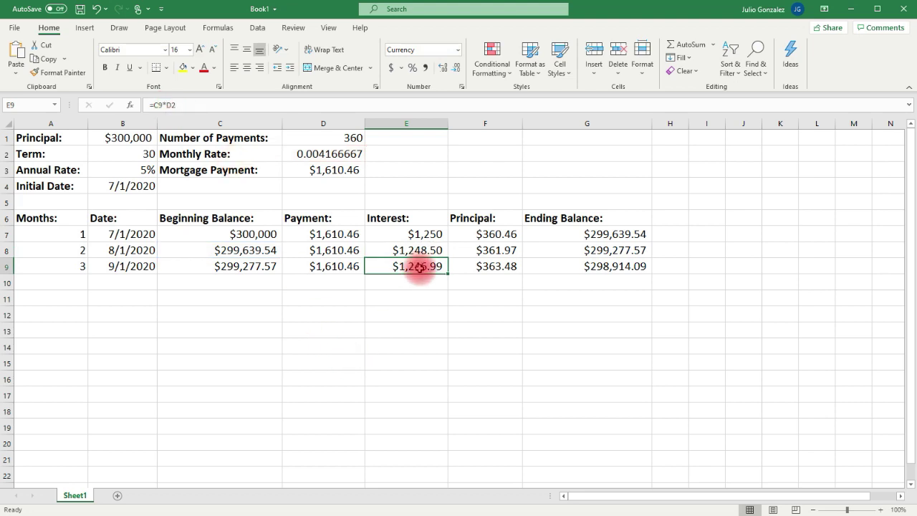
left_click(167, 105)
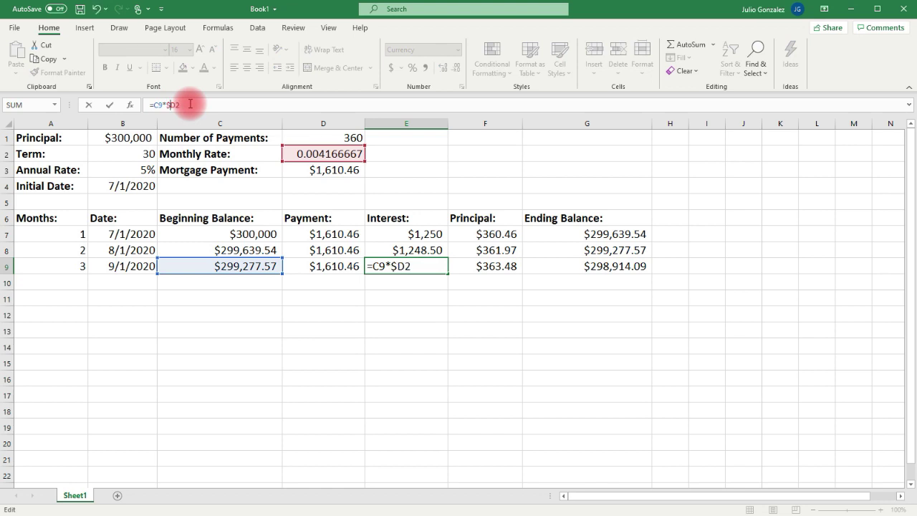
key("Return")
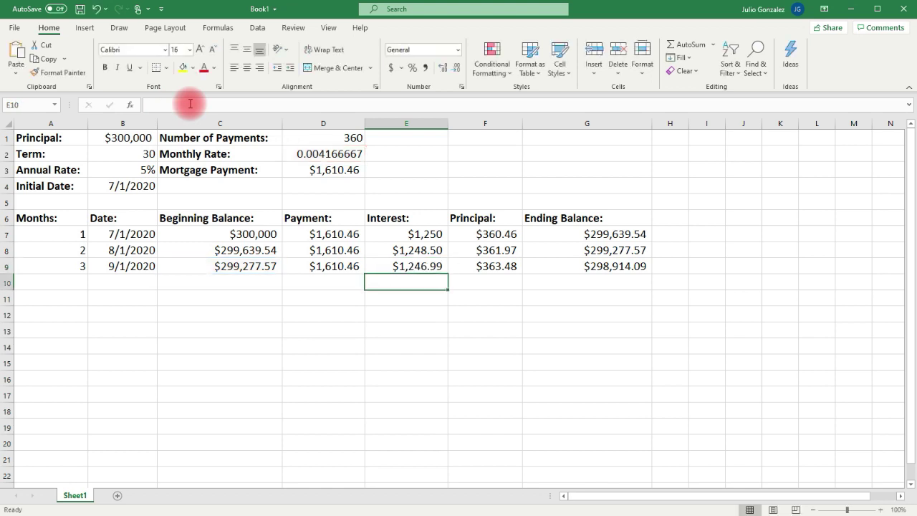
Fill the second and third months' rows, A8:G9, down through row 366 to complete the 360-month schedule.
left_click(37, 250)
left_click_drag(38, 250, 700, 438)
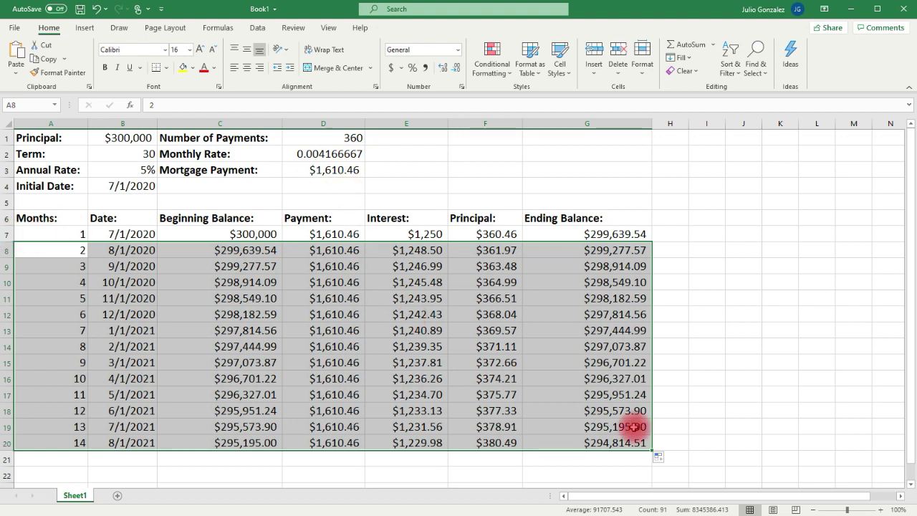
left_click_drag(650, 451, 615, 208)
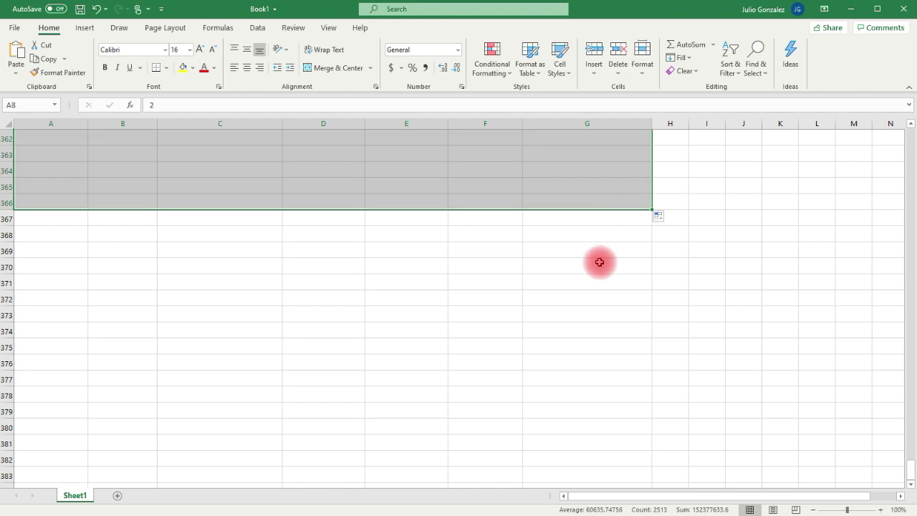
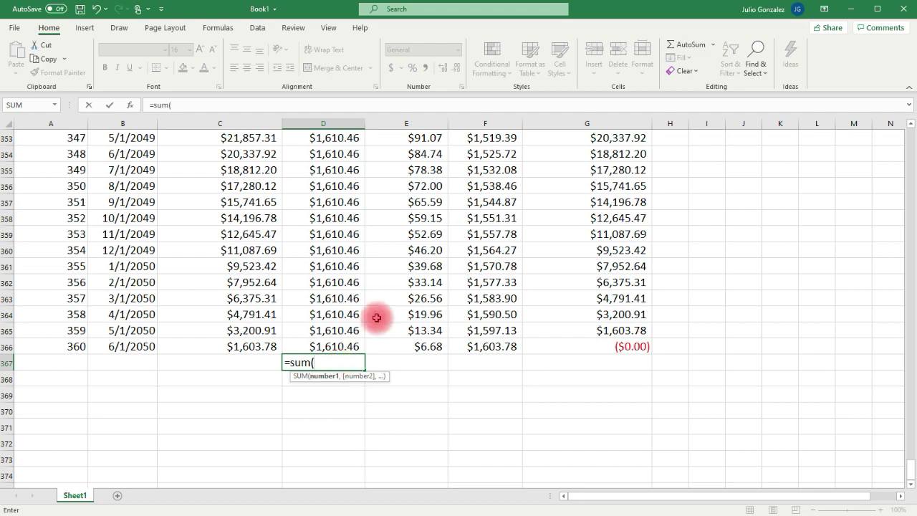
Total all mortgage payments in D367 with the formula =SUM(D7:D366).
left_click_drag(909, 466, 903, 117)
left_click_drag(327, 235, 357, 455)
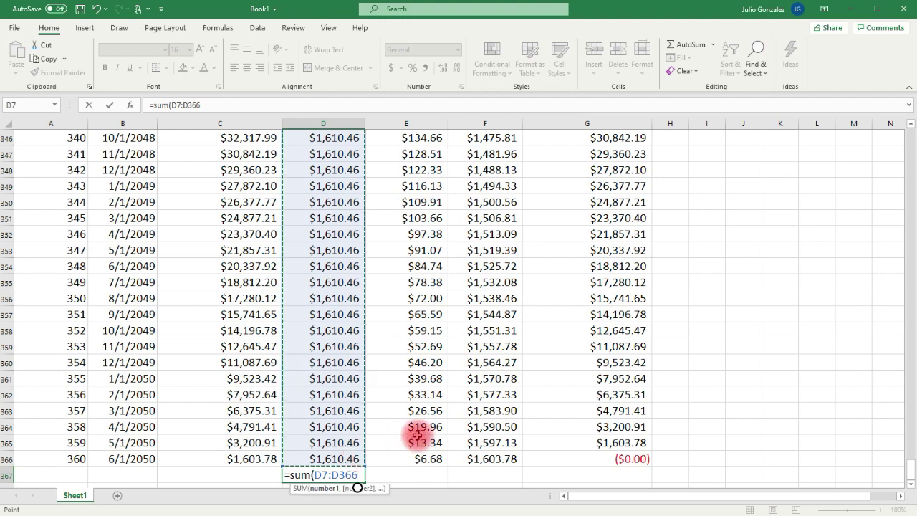
type(")")
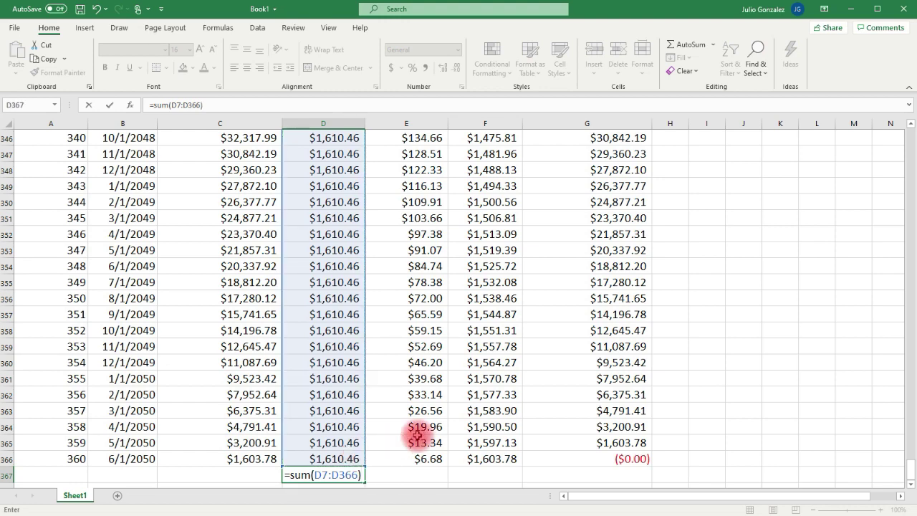
key("Return")
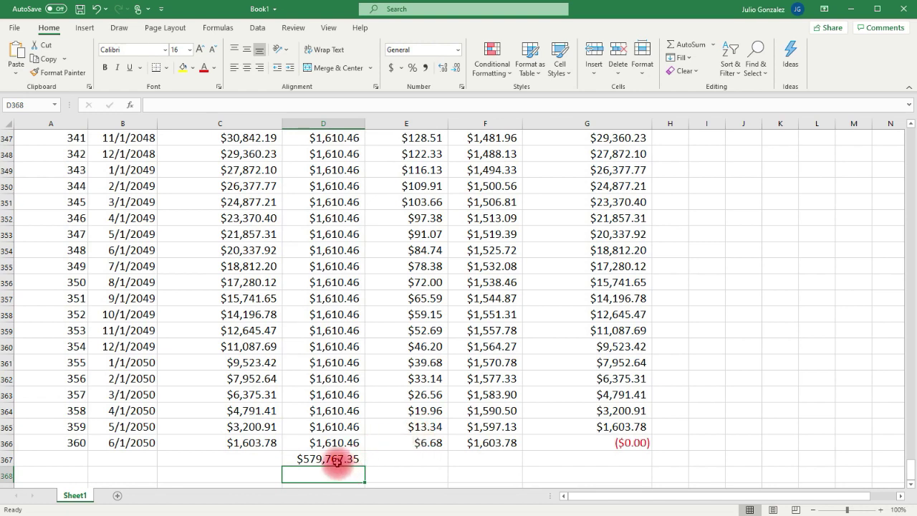
Total the interest in E367 with =SUM(E7:E366), and calculate the total principal in F367 with =D367-E367.
left_click(424, 458)
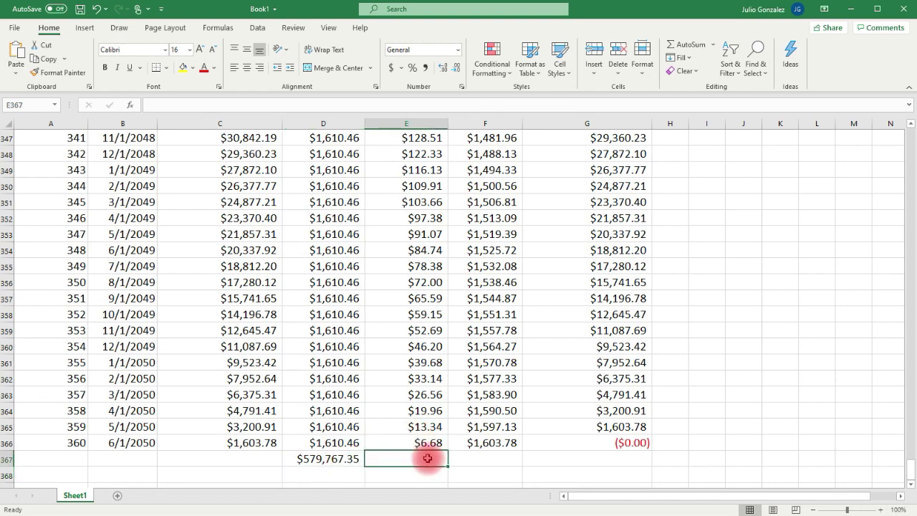
type("=sum")
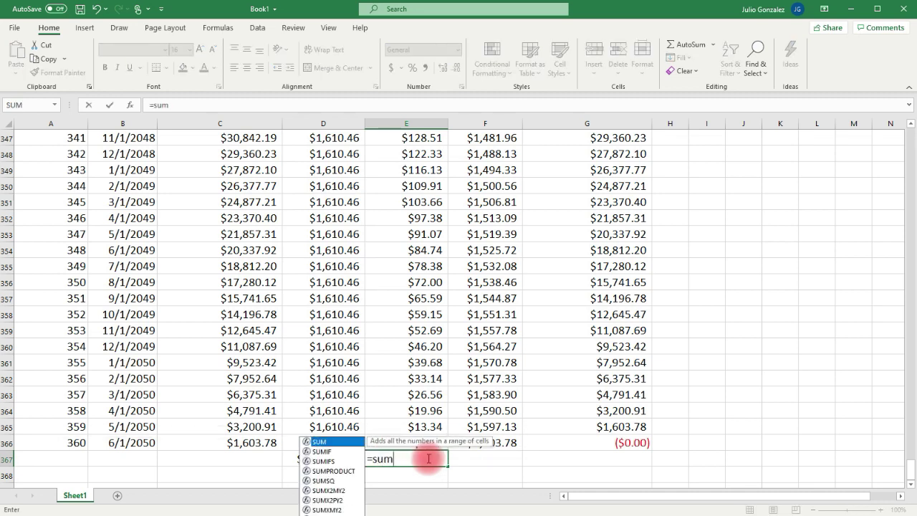
type("(")
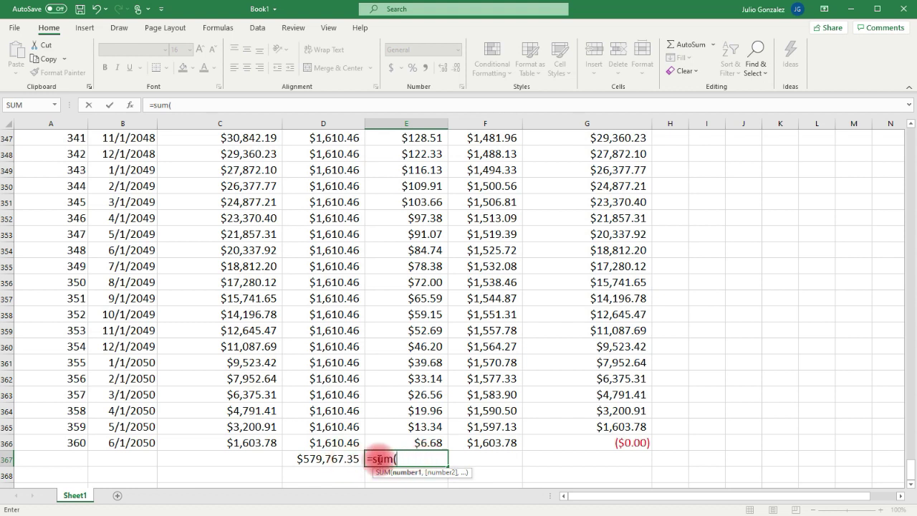
type("E7:E3")
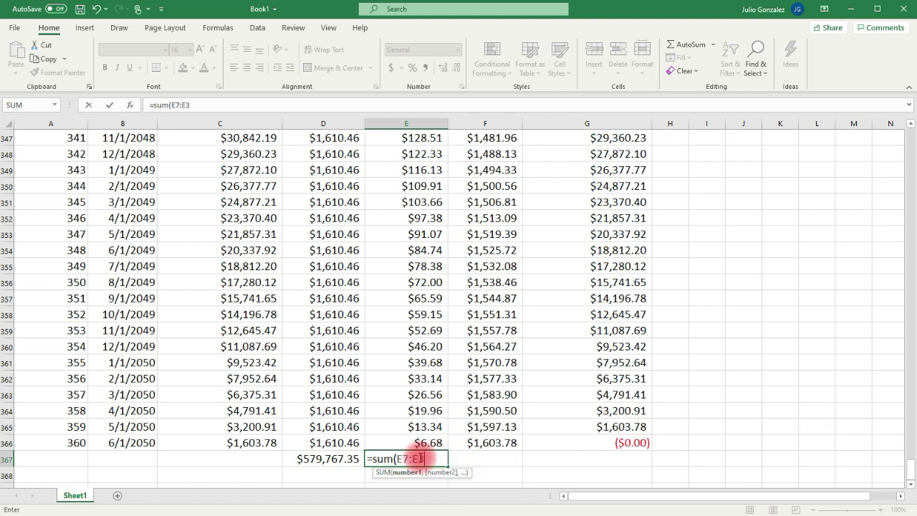
type("66")
key("Return")
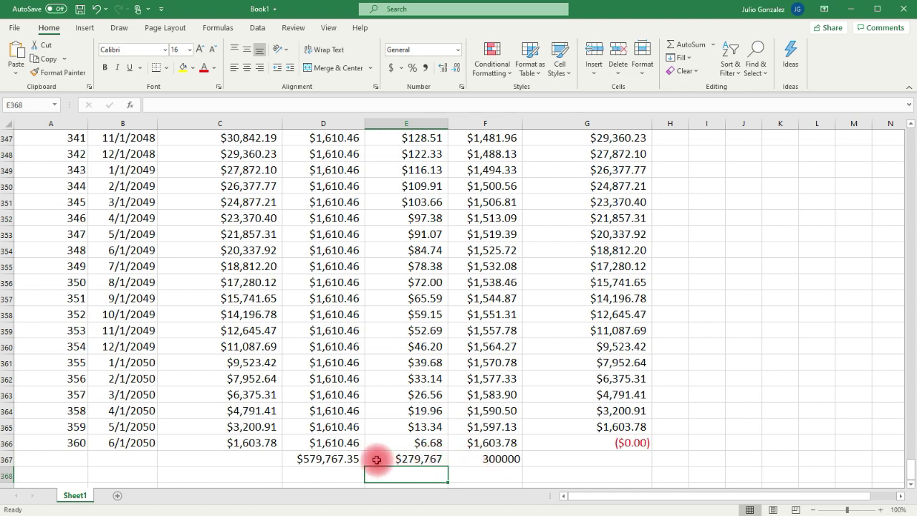
left_click(497, 458)
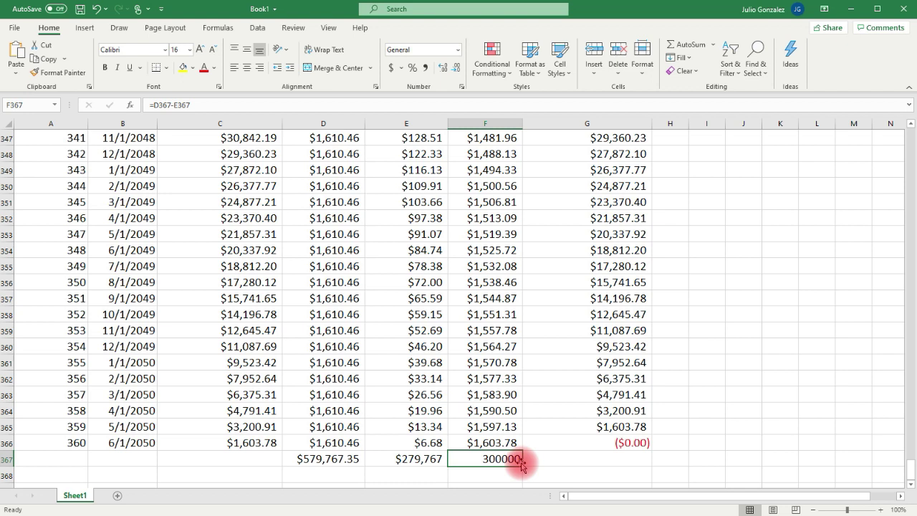
left_click(416, 462)
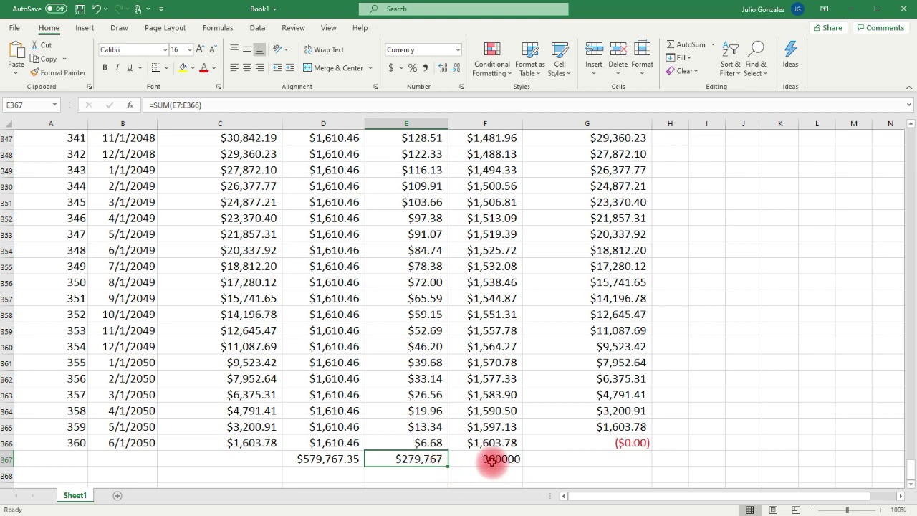
left_click(344, 462)
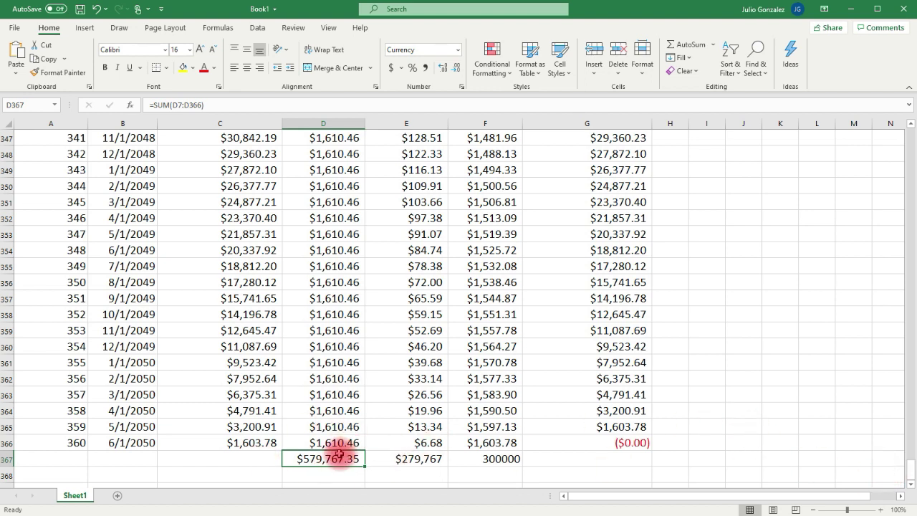
Set the loan principal in B1 to $400,000.
left_click_drag(910, 467, 905, 144)
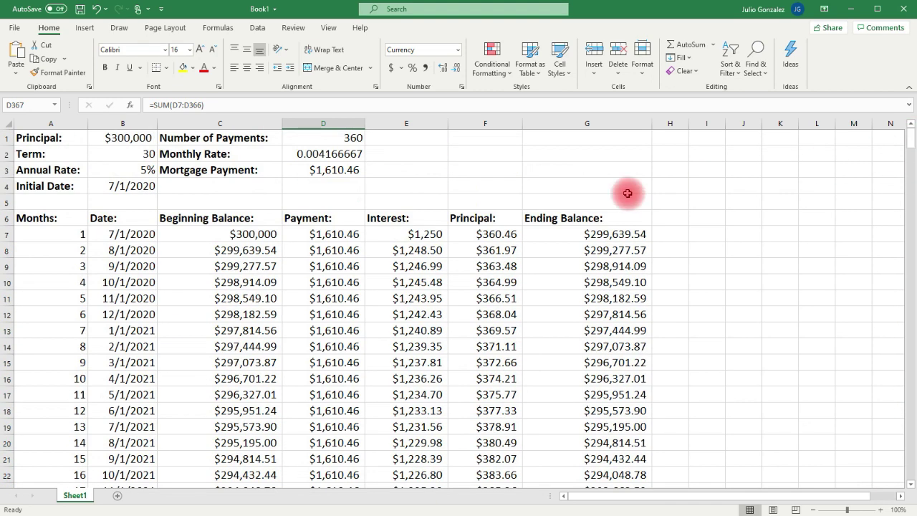
left_click(145, 140)
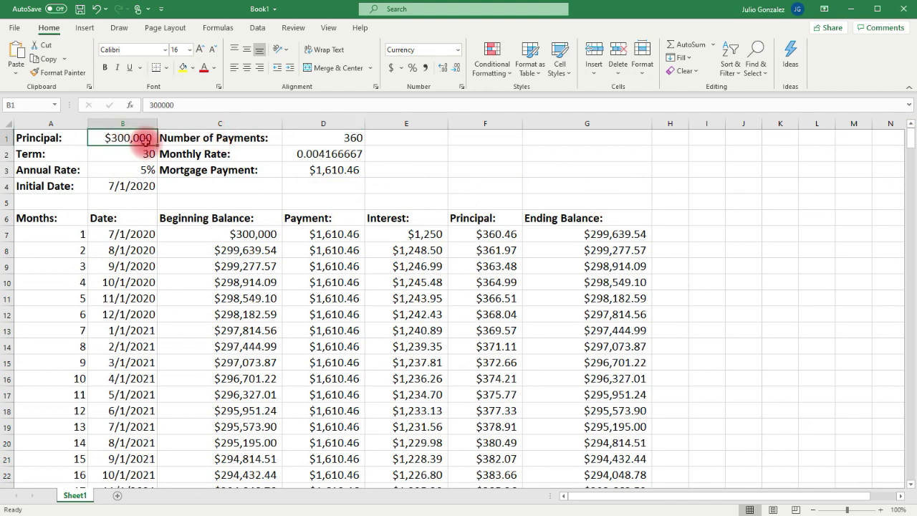
type("$40")
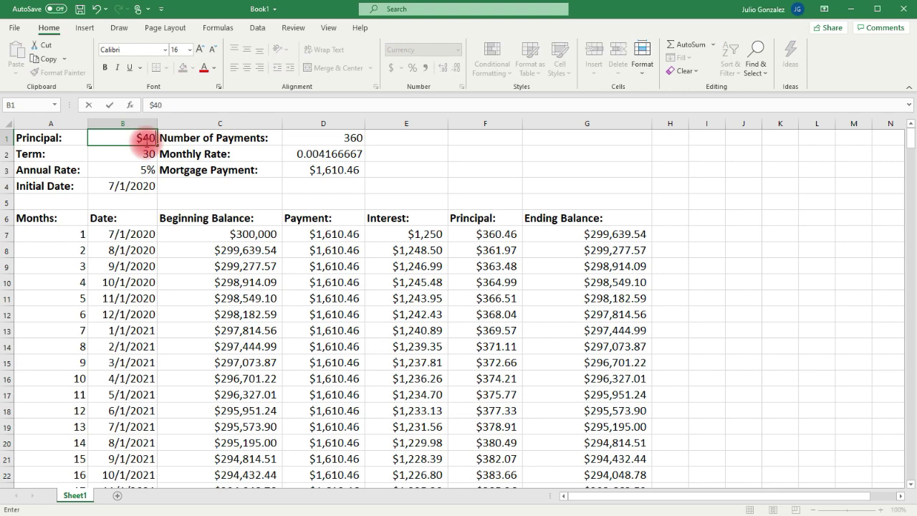
type("0,000")
key("Return")
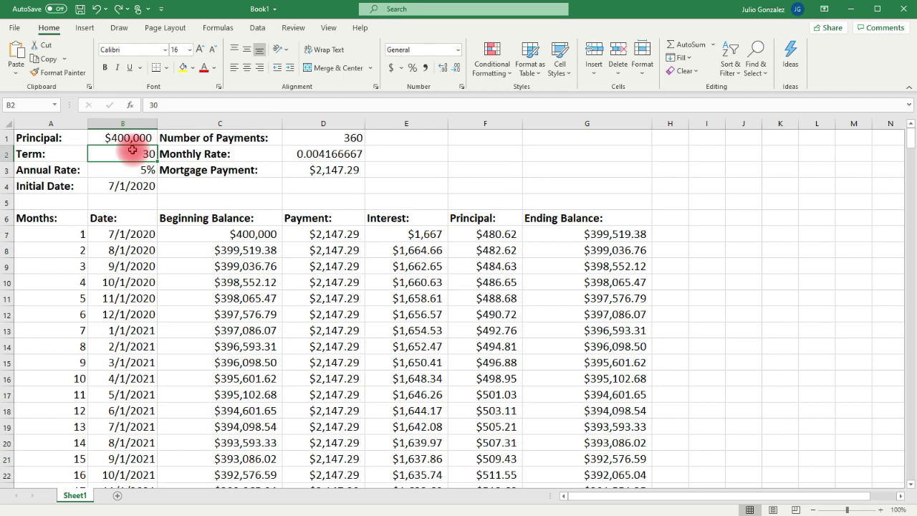
Set the annual rate in B3 to 6% and check the recalculated mortgage payment in D3.
left_click(141, 169)
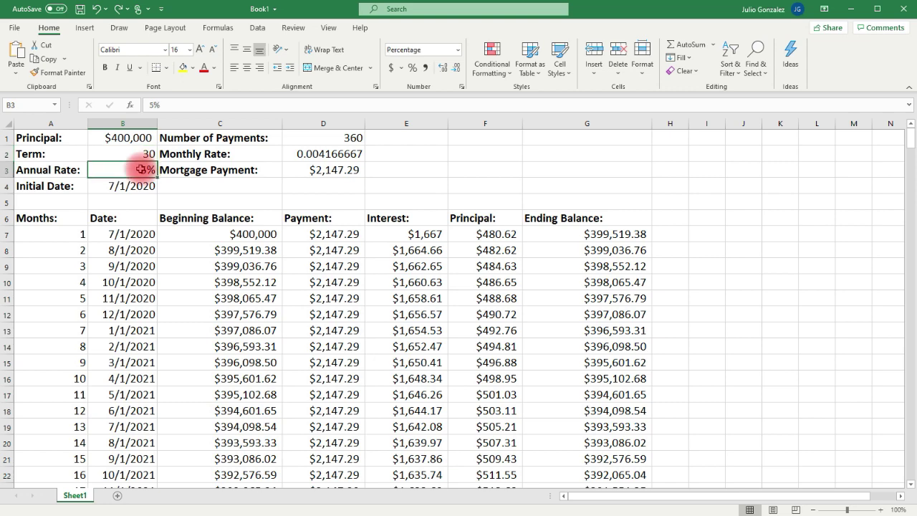
type("6")
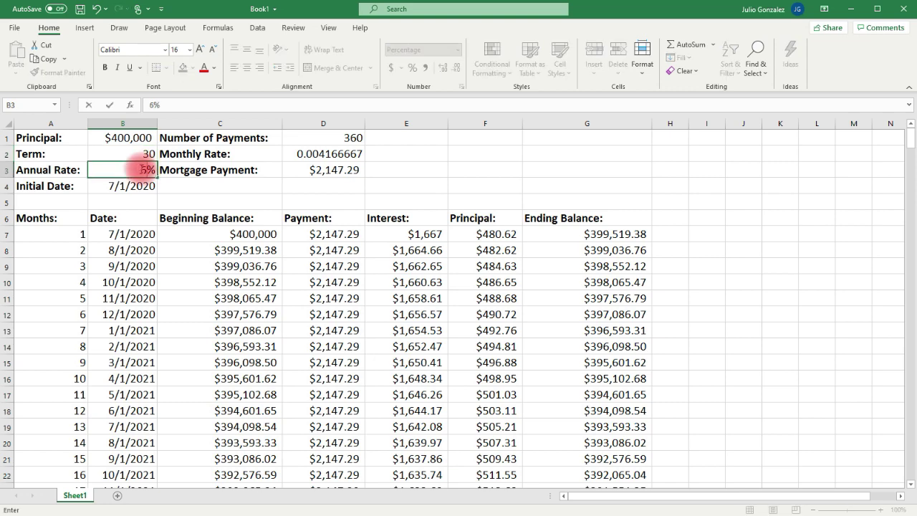
key("Return")
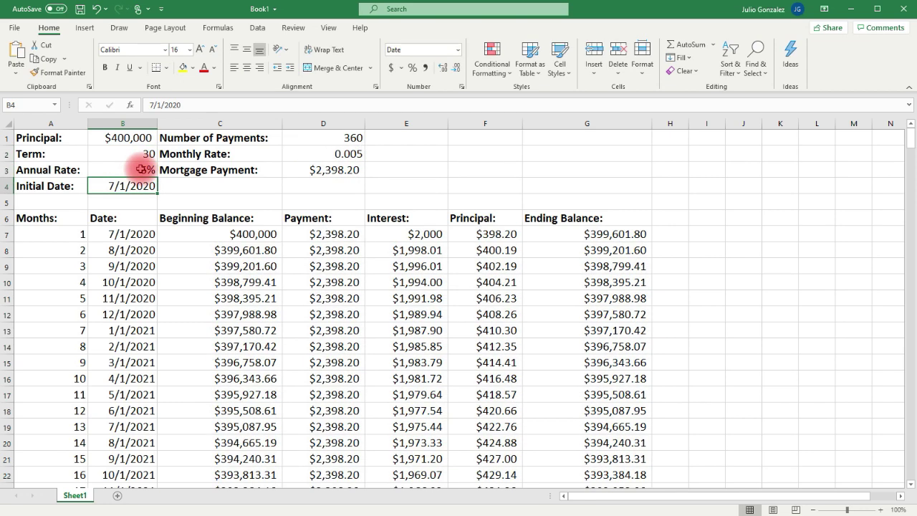
left_click(357, 170)
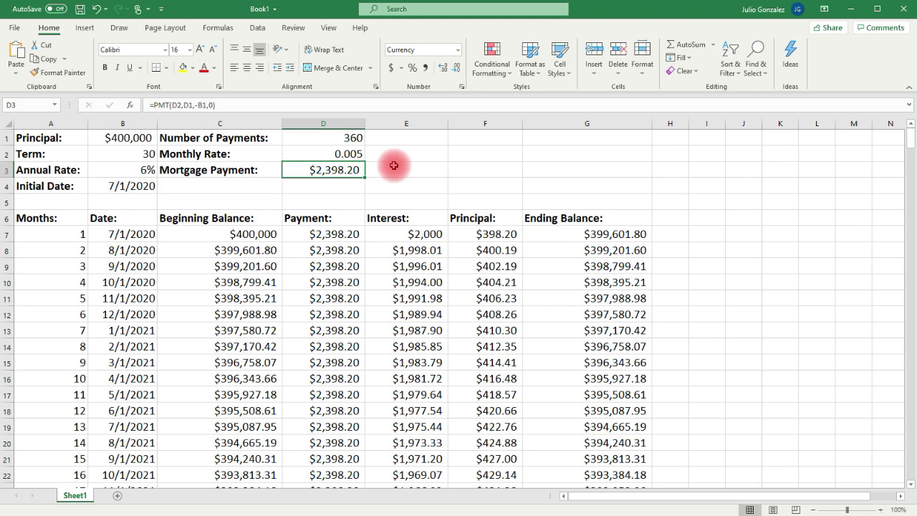
Set the loan term in B2 to 20 years and check the recalculated mortgage payment in D3.
left_click(120, 156)
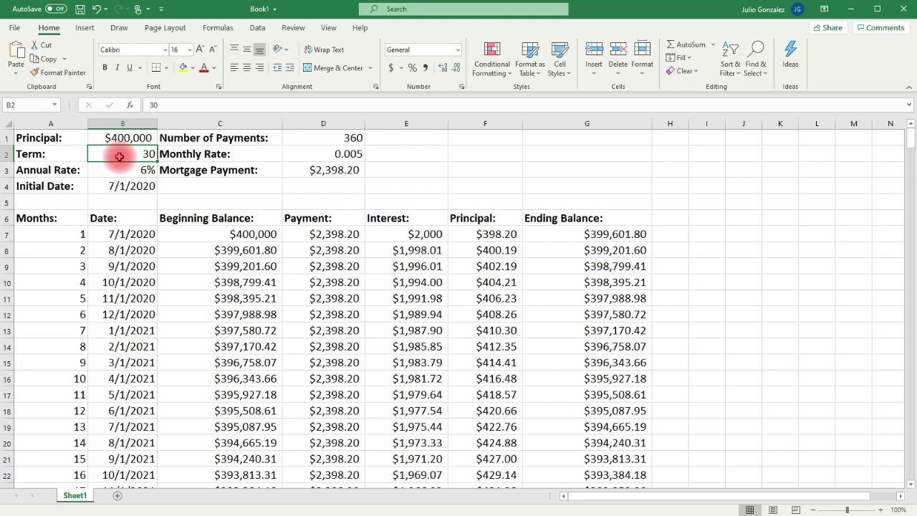
type("20")
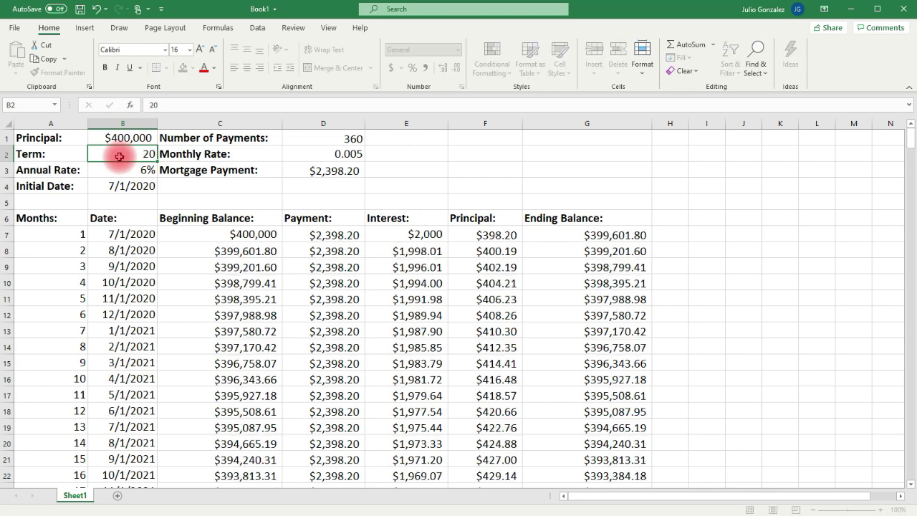
key("Return")
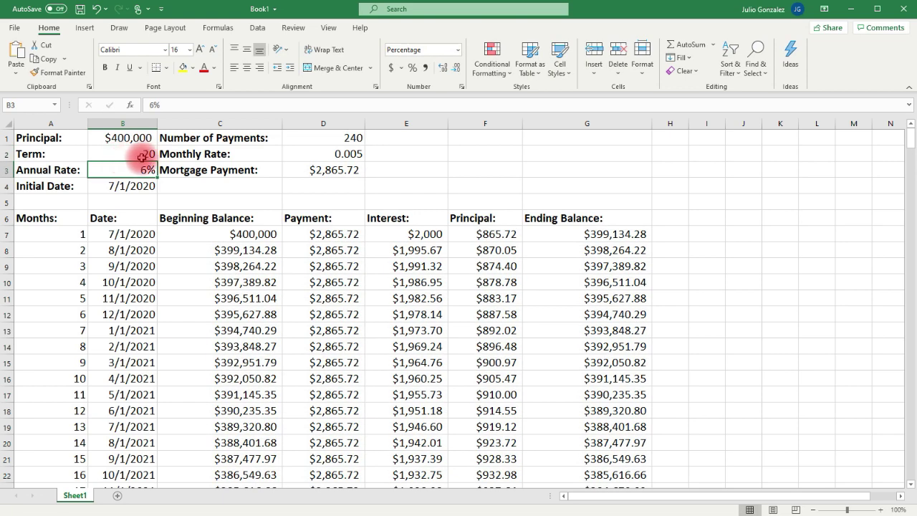
left_click(344, 172)
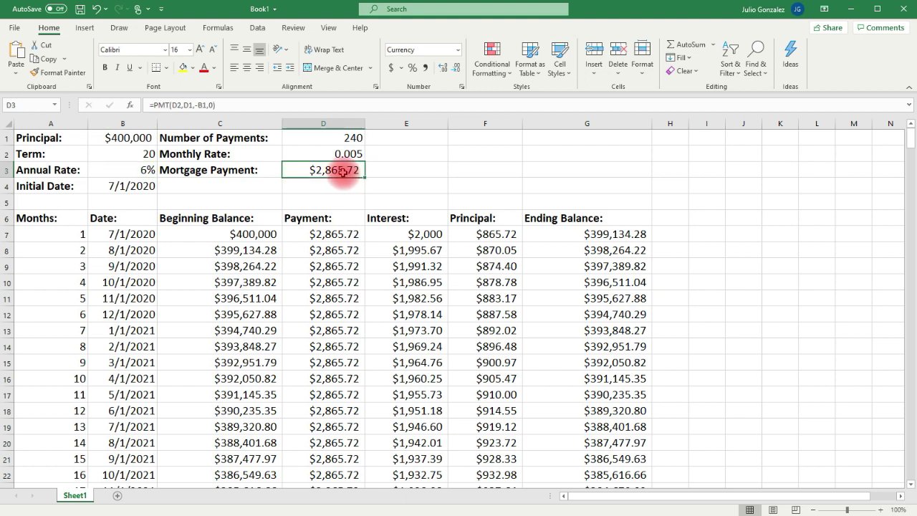